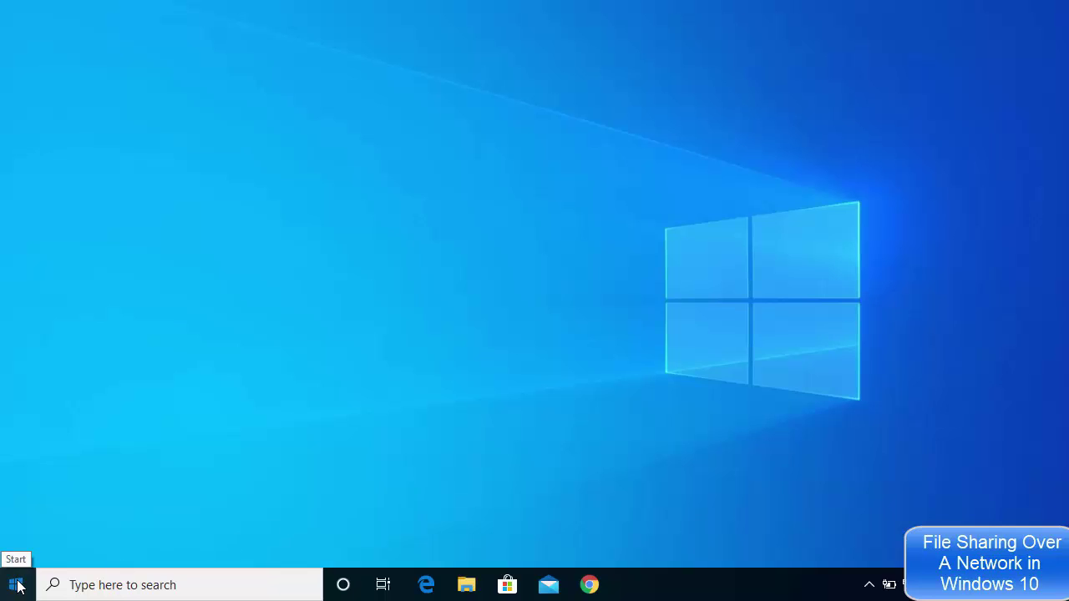
Open the current Ethernet connection's properties in the Network & Internet settings and check its network profile.
click(17, 586)
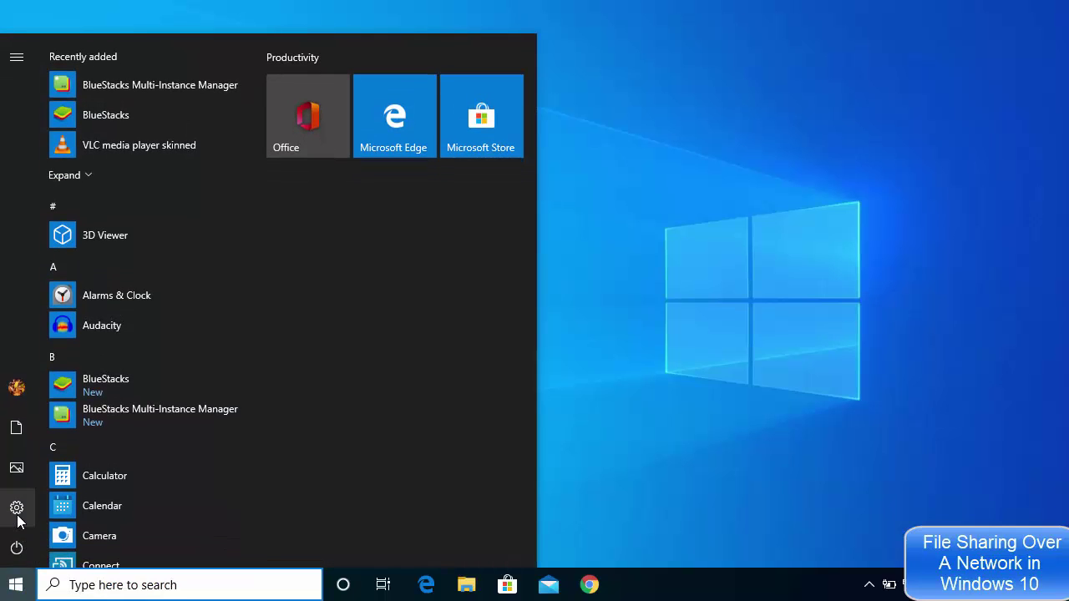
click(57, 509)
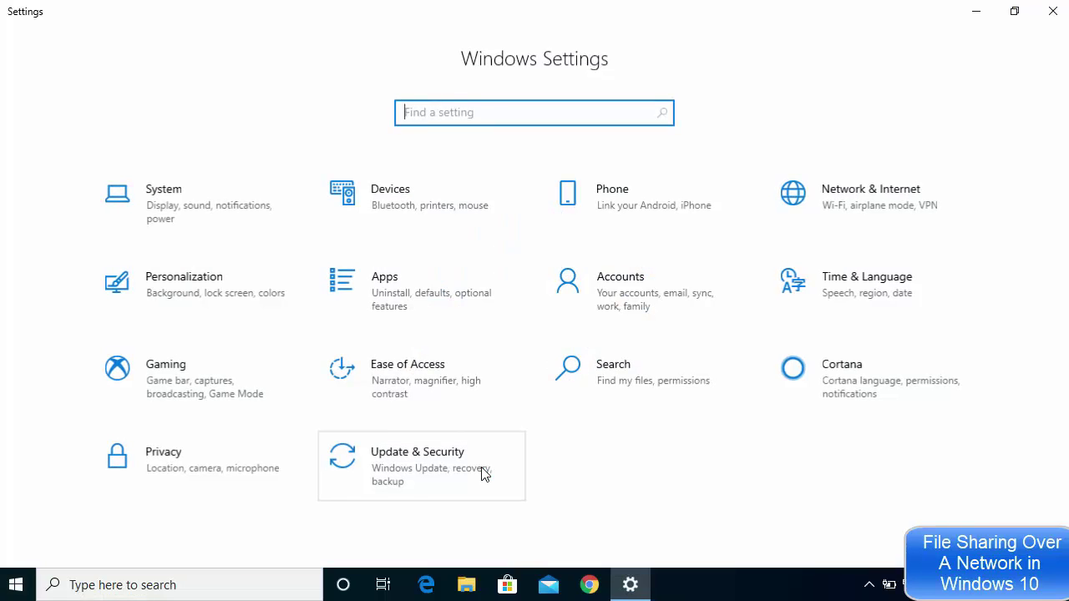
click(850, 206)
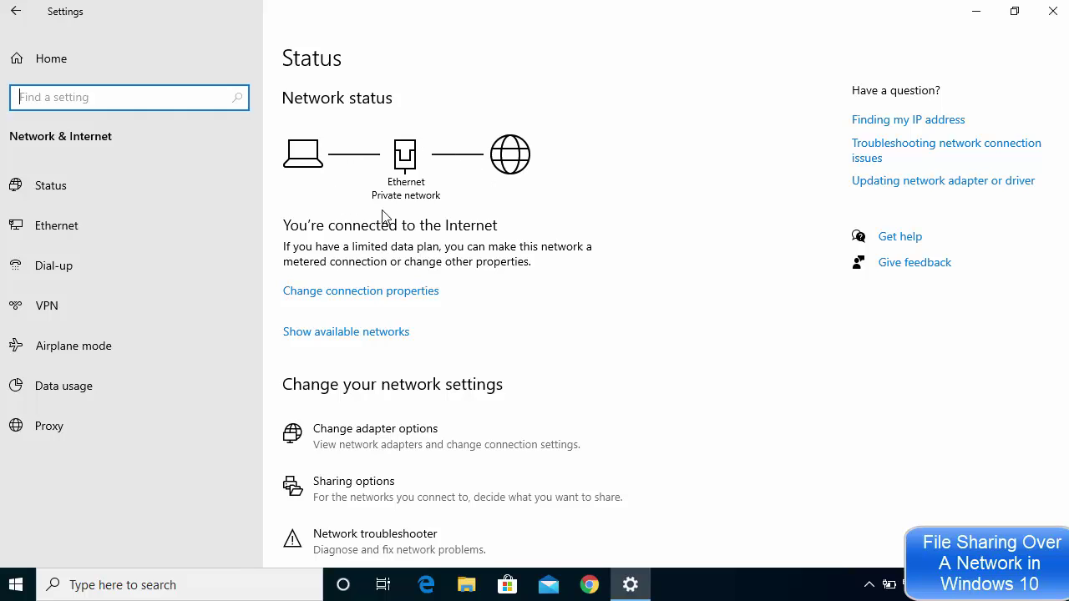
click(365, 294)
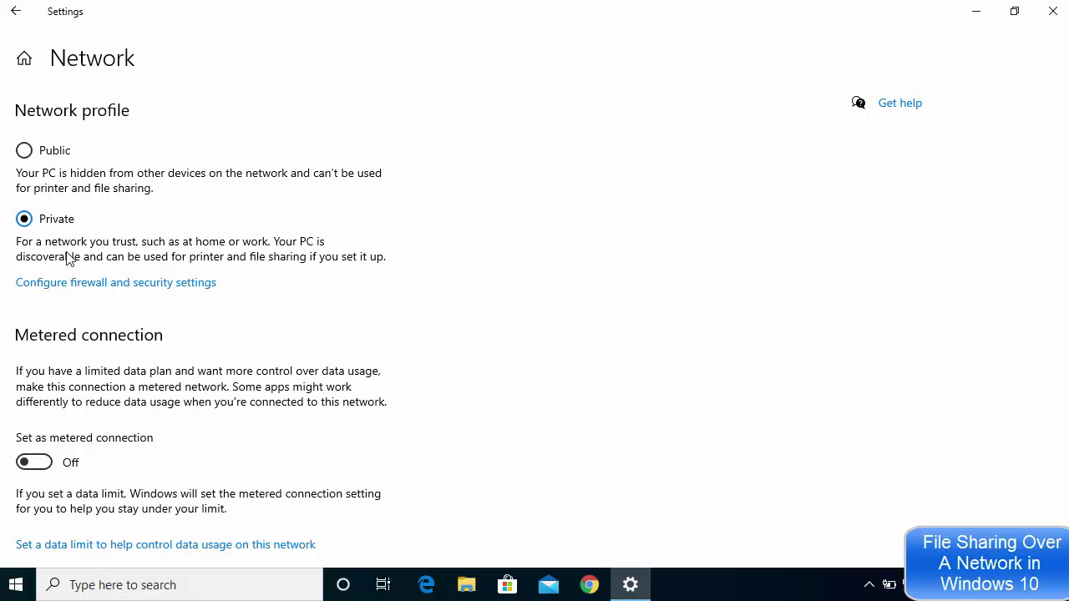
Return to the network status page and open the sharing options.
click(18, 17)
click(70, 183)
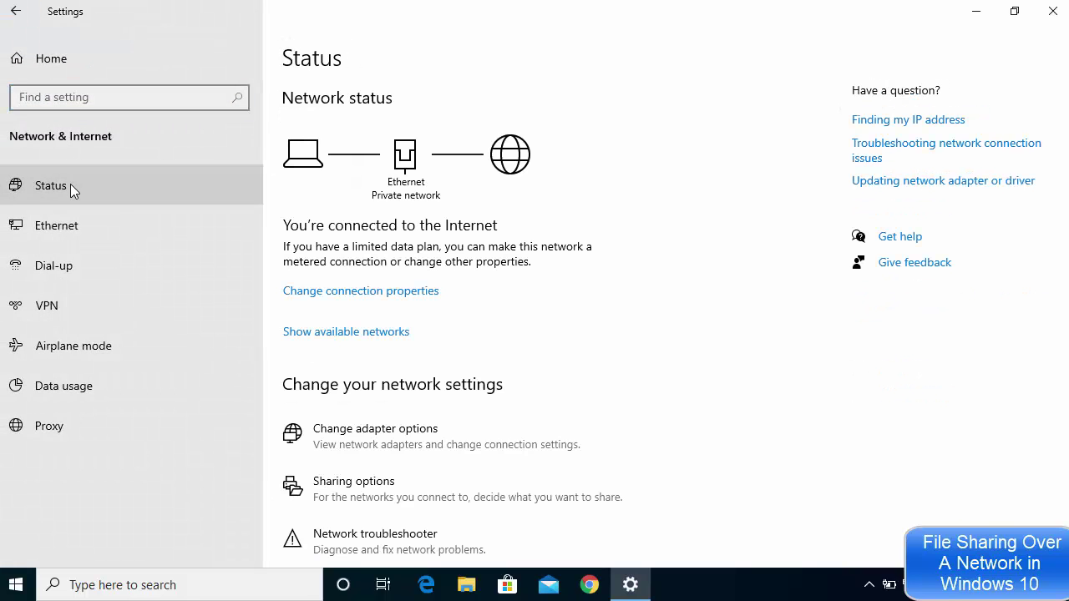
scroll(592, 325, down, 2)
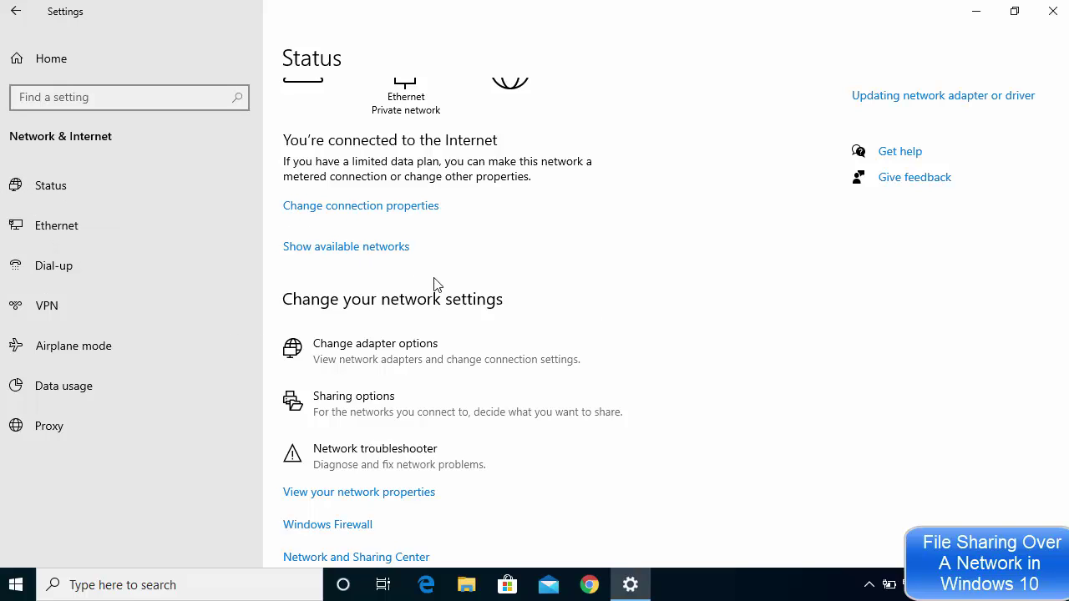
scroll(393, 301, down, 2)
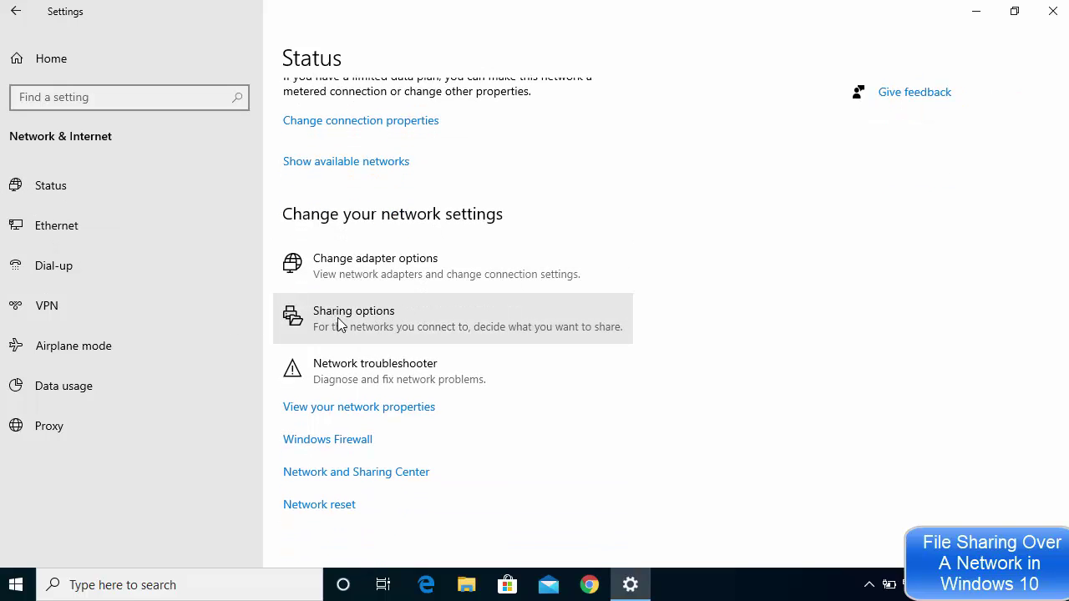
click(350, 324)
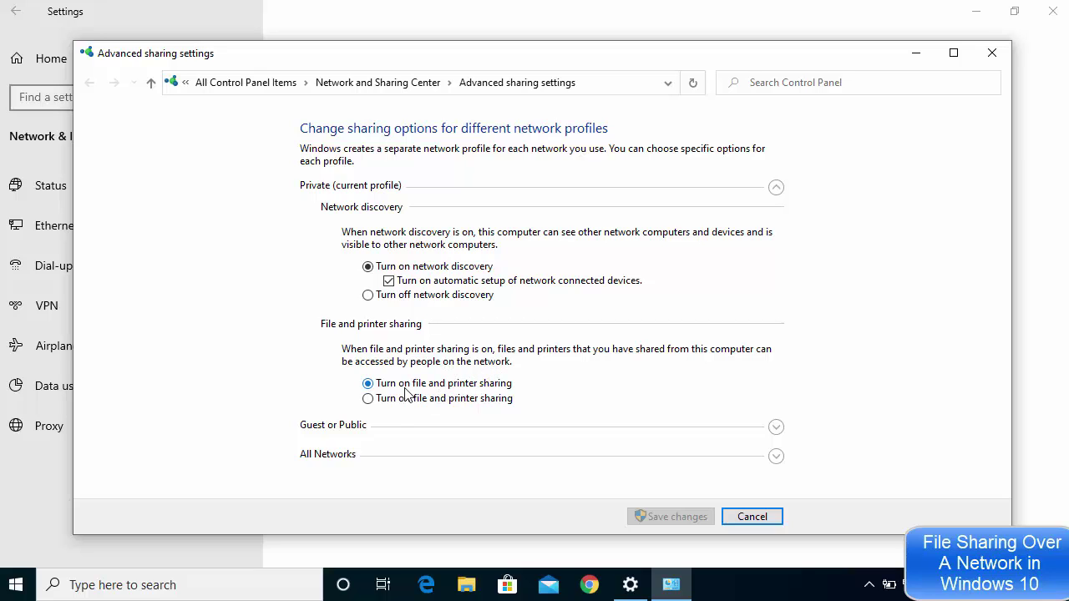
Review the network discovery and file and printer sharing options of the Private and Guest or Public profiles.
click(752, 426)
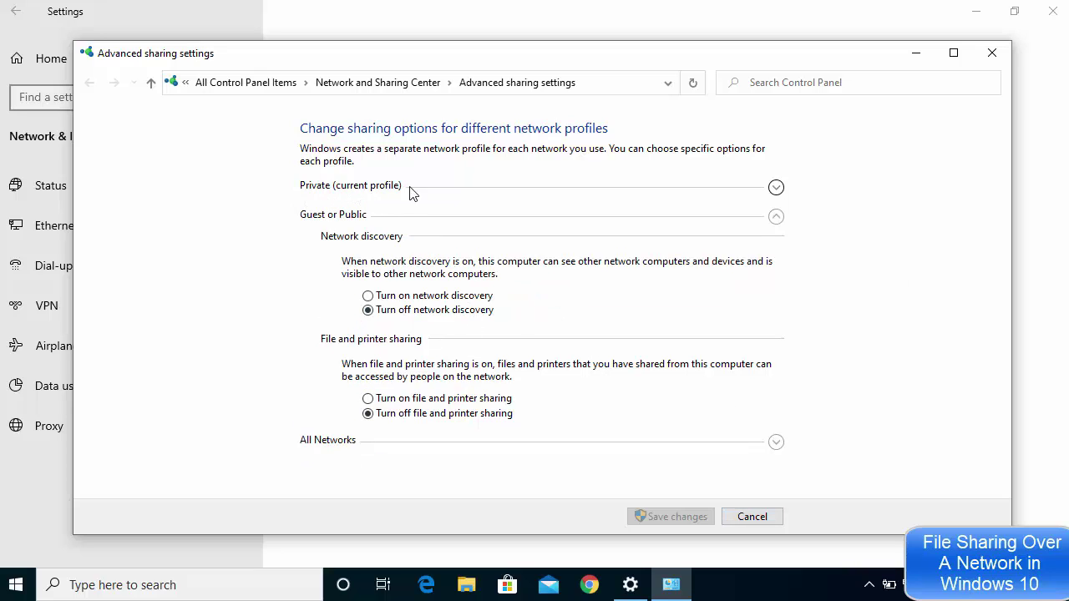
click(775, 186)
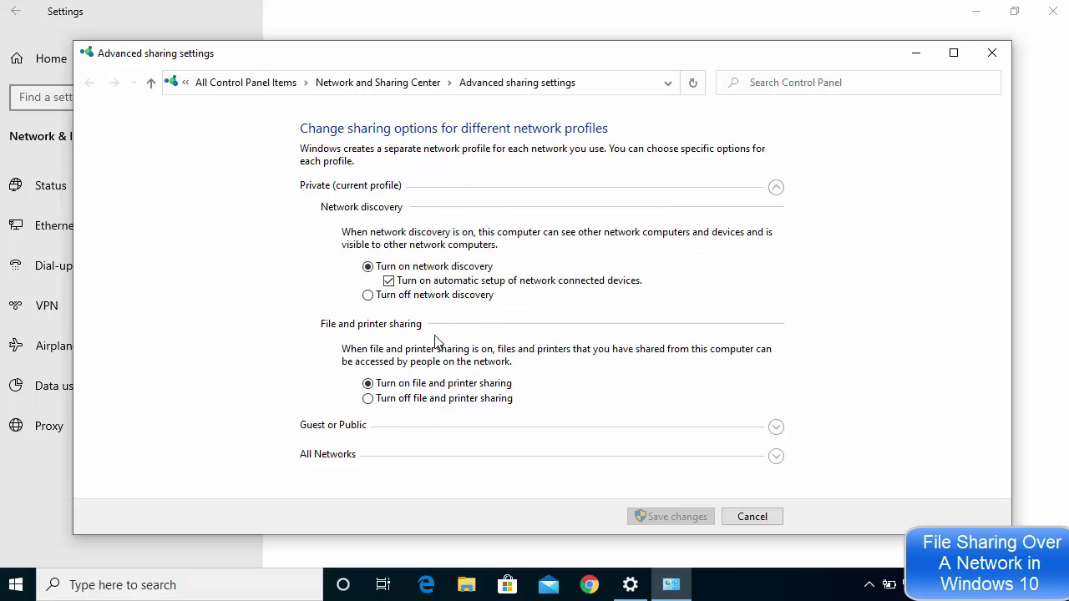
click(774, 188)
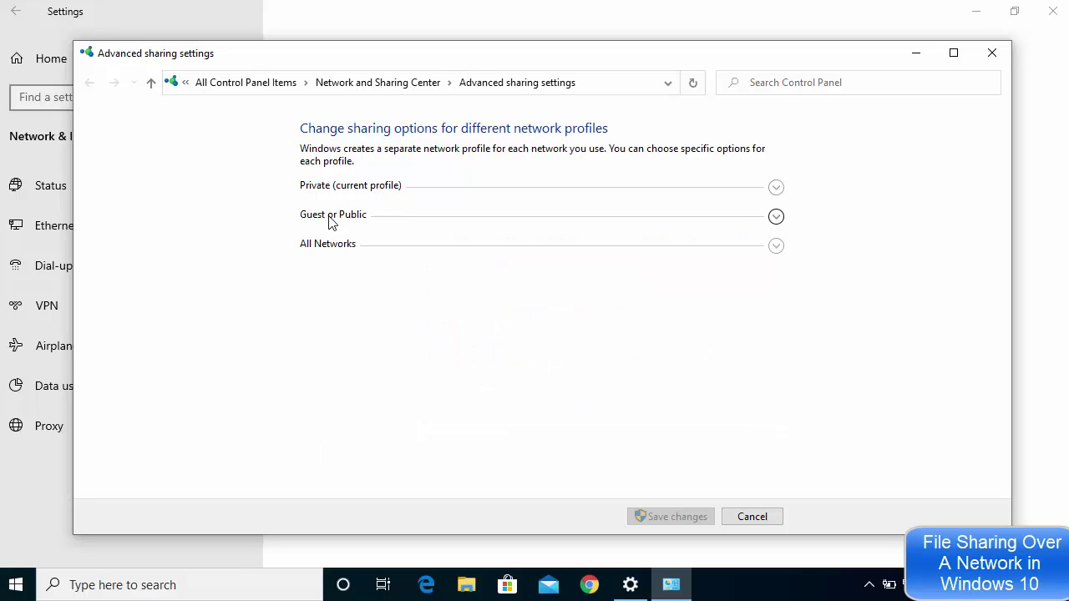
click(776, 222)
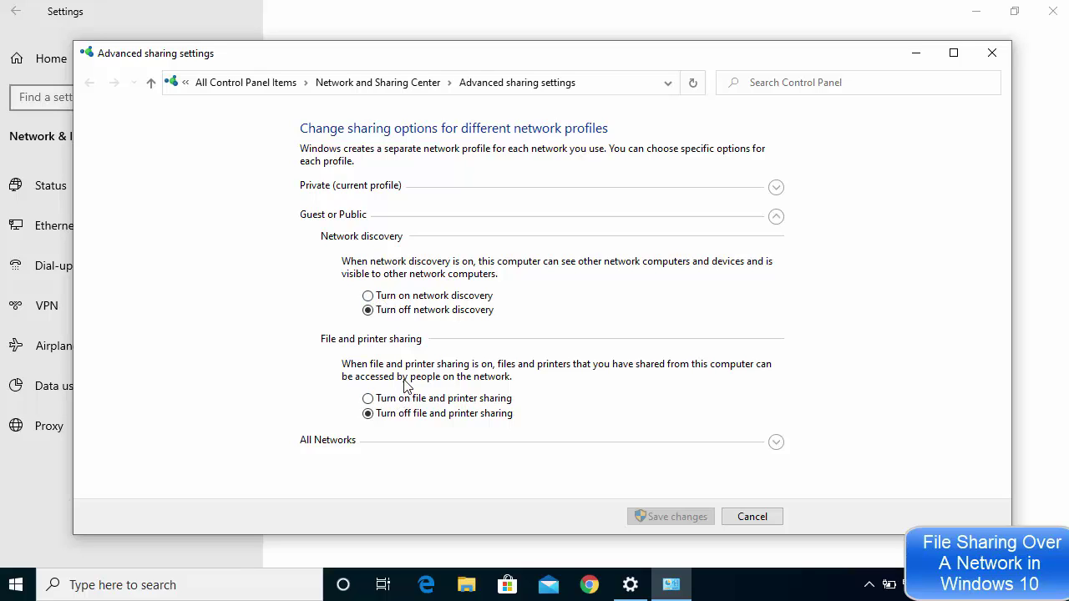
click(771, 191)
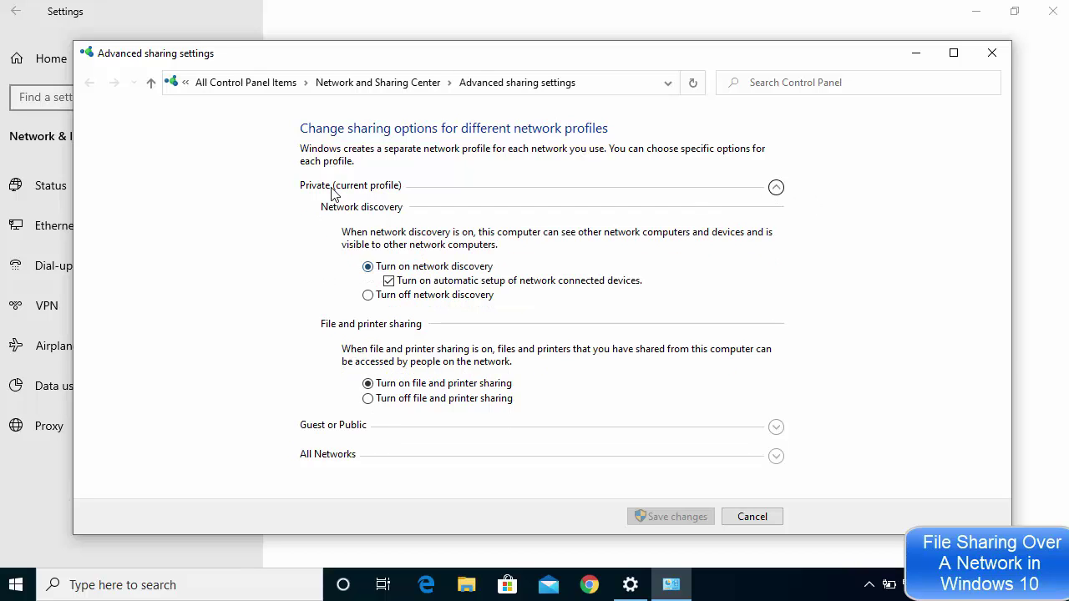
click(776, 192)
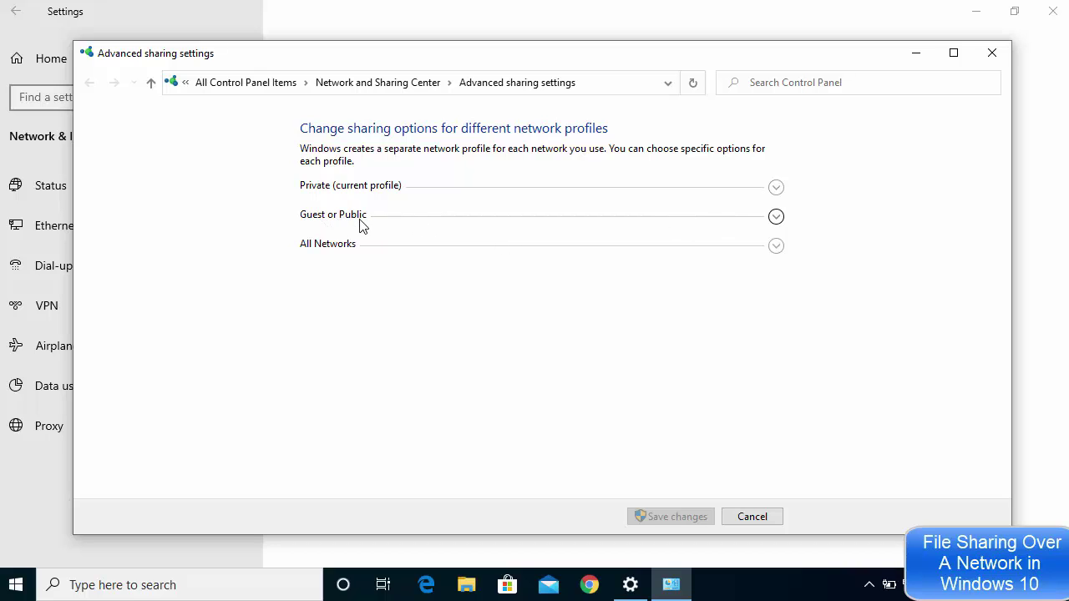
Review the sharing options for All Networks and choose to turn off password protected sharing.
click(775, 247)
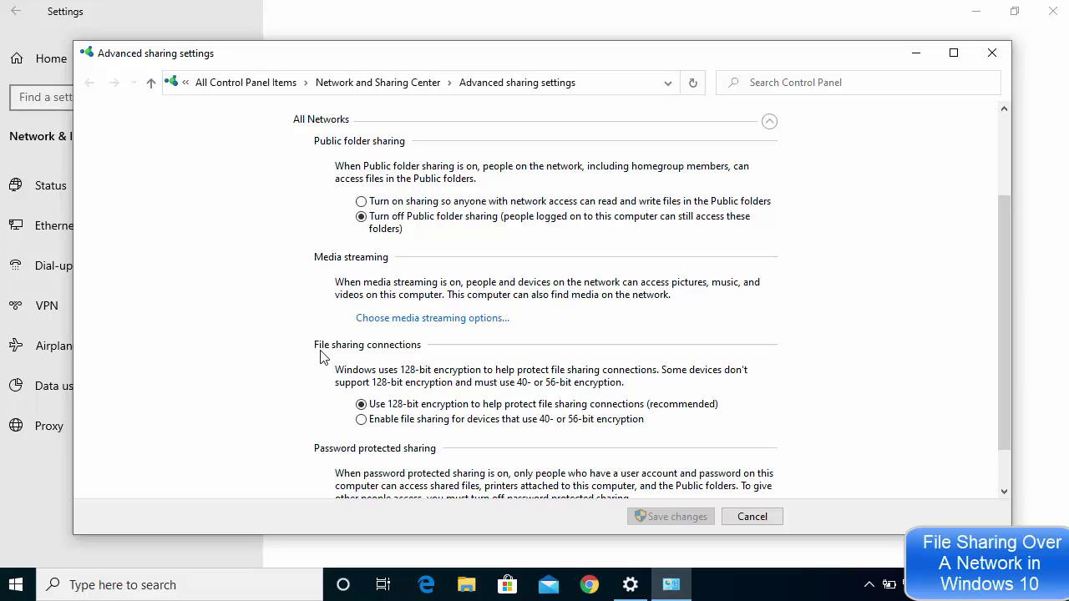
scroll(380, 368, down, 1)
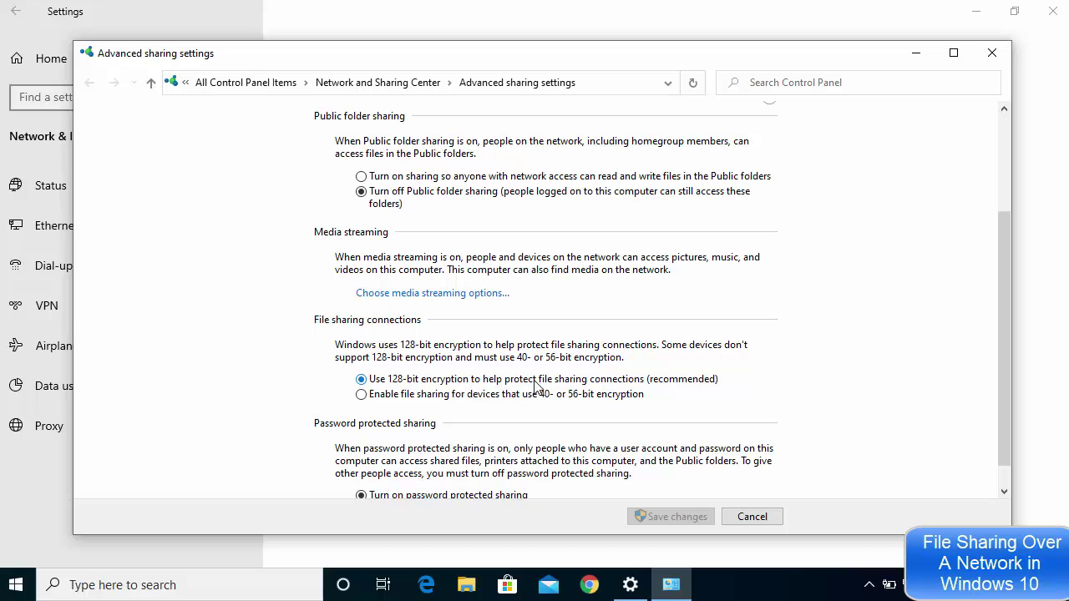
scroll(649, 362, down, 1)
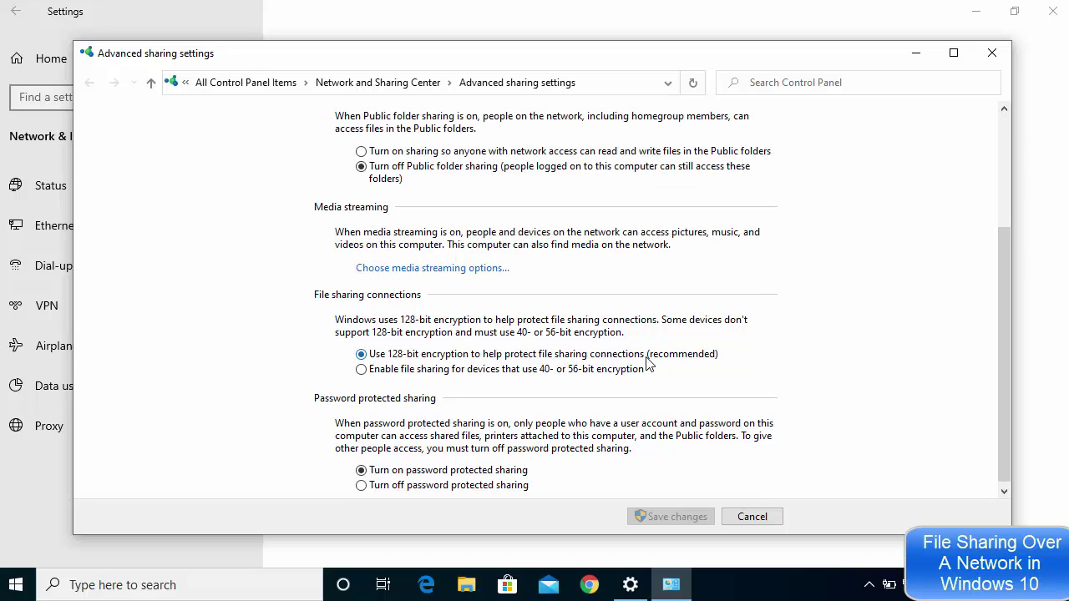
scroll(649, 363, down, 1)
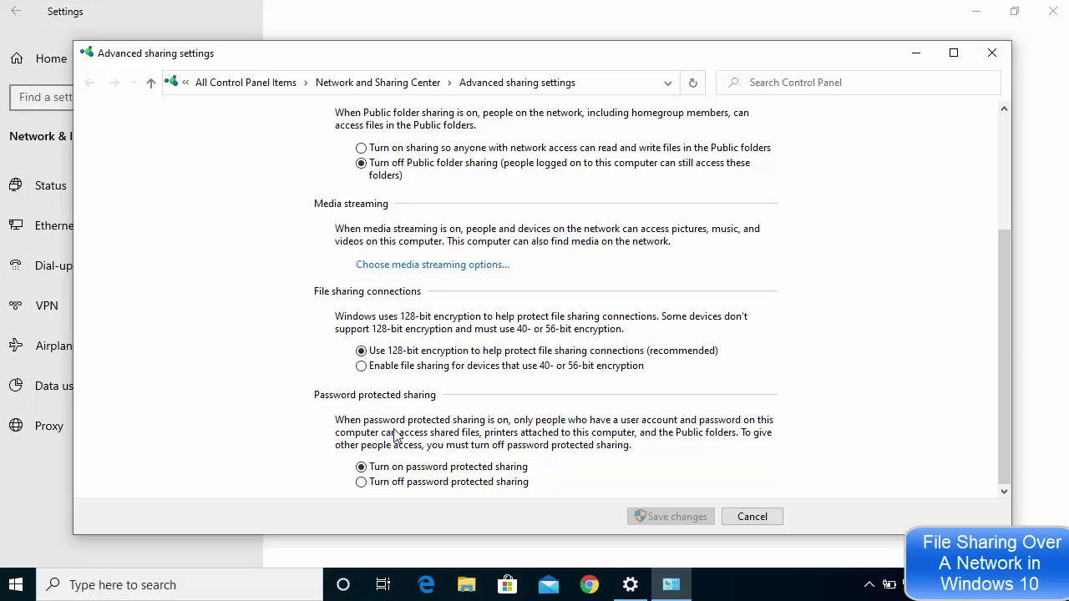
click(395, 482)
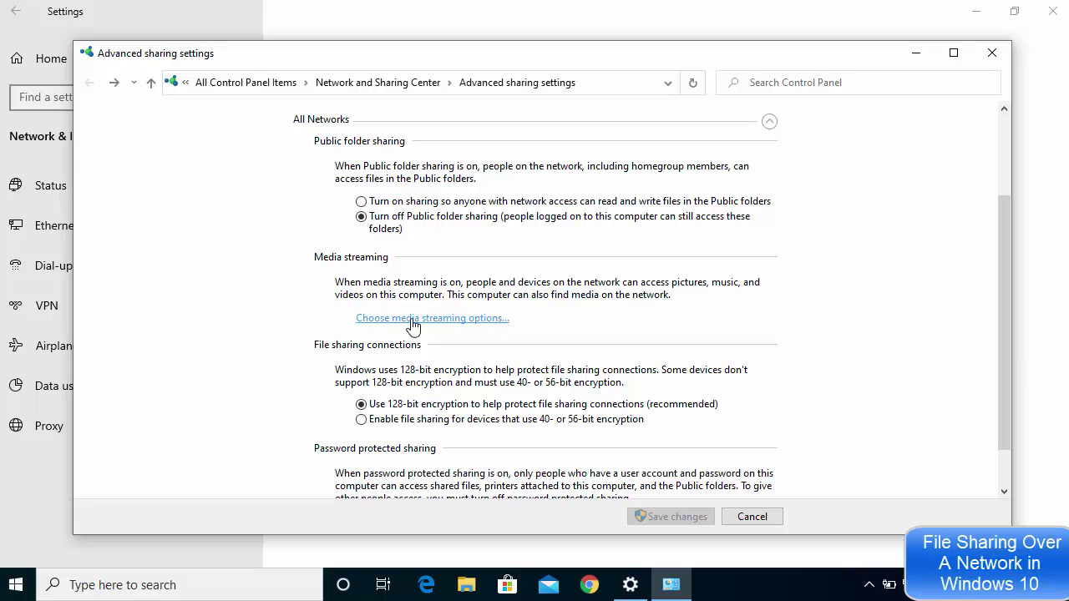
Turn on media streaming with devices shown on the local network, and accept the media streaming options.
click(413, 324)
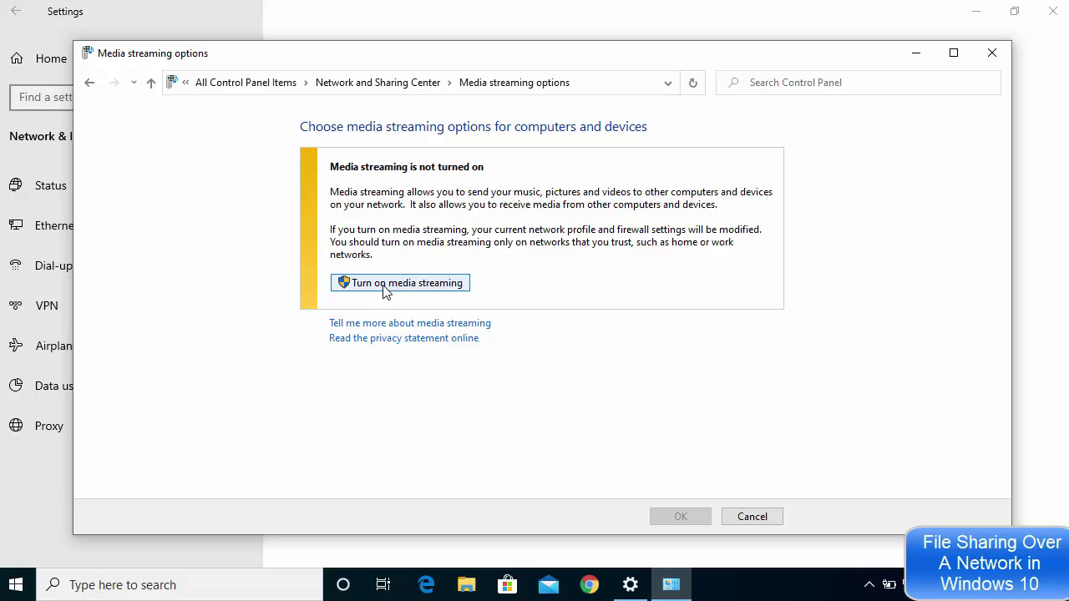
click(386, 287)
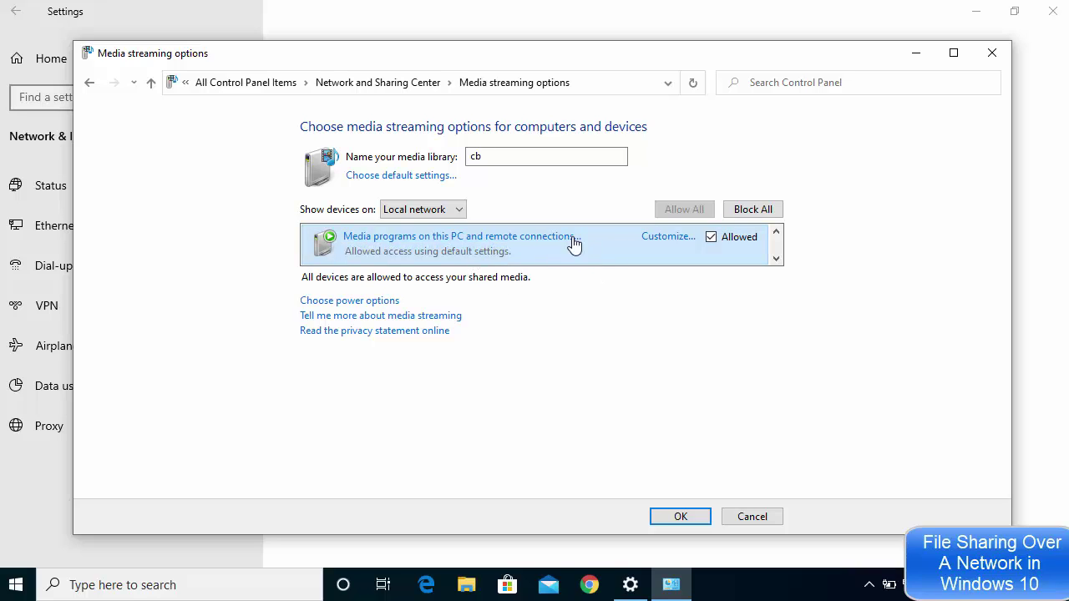
click(440, 211)
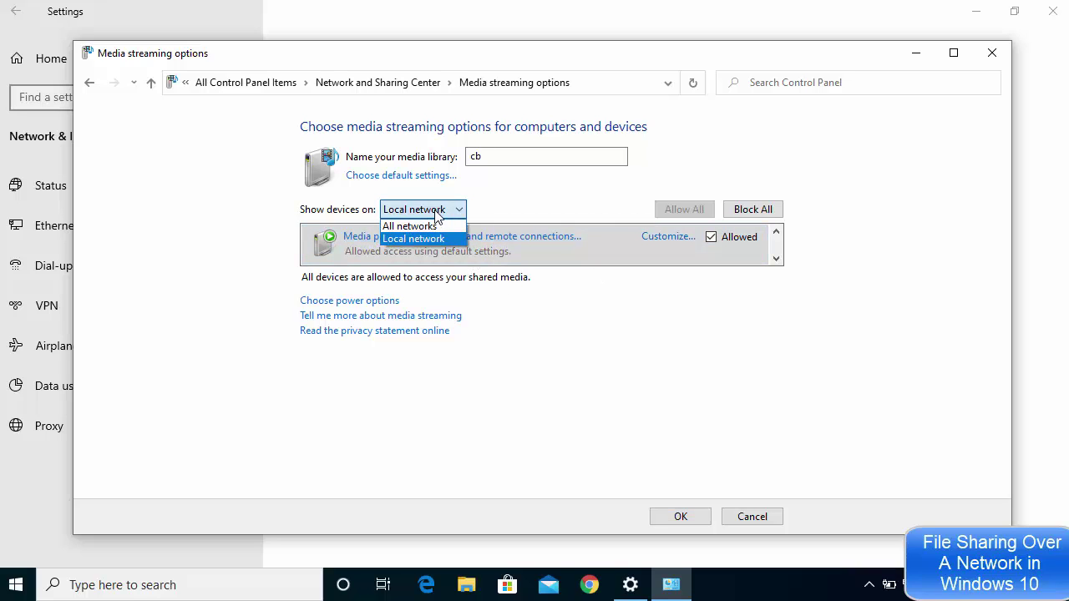
click(417, 236)
click(392, 214)
click(405, 239)
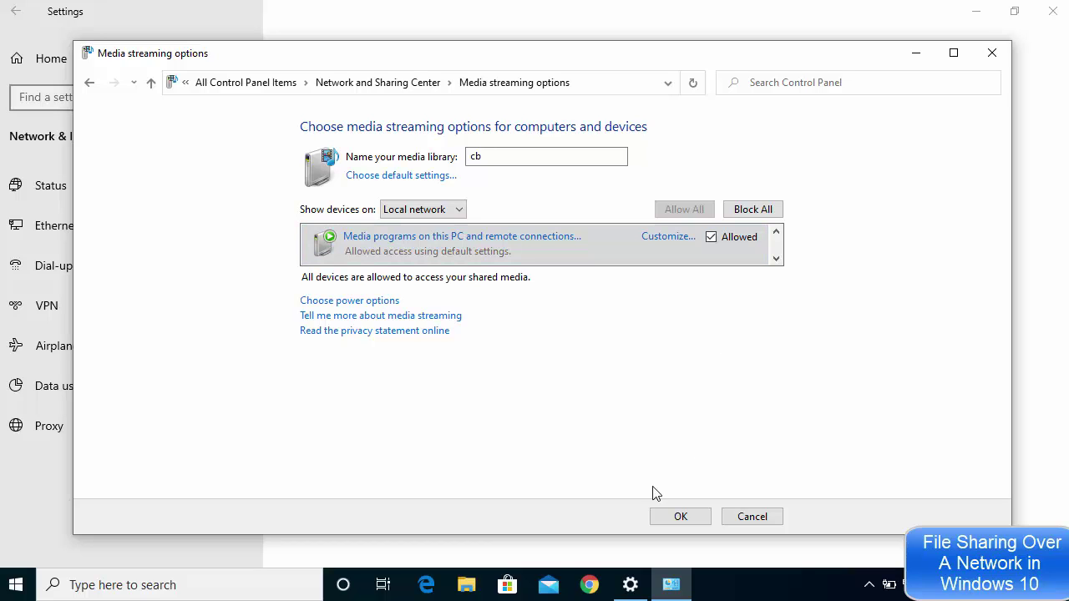
click(672, 517)
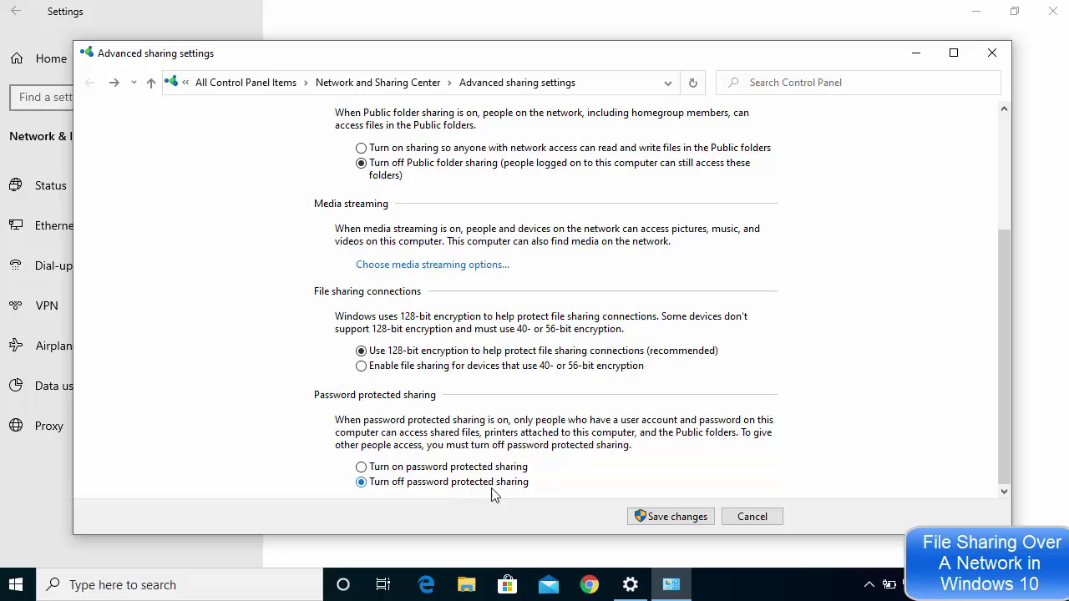
Save the advanced sharing settings with password protected sharing turned off, and close Settings.
click(664, 520)
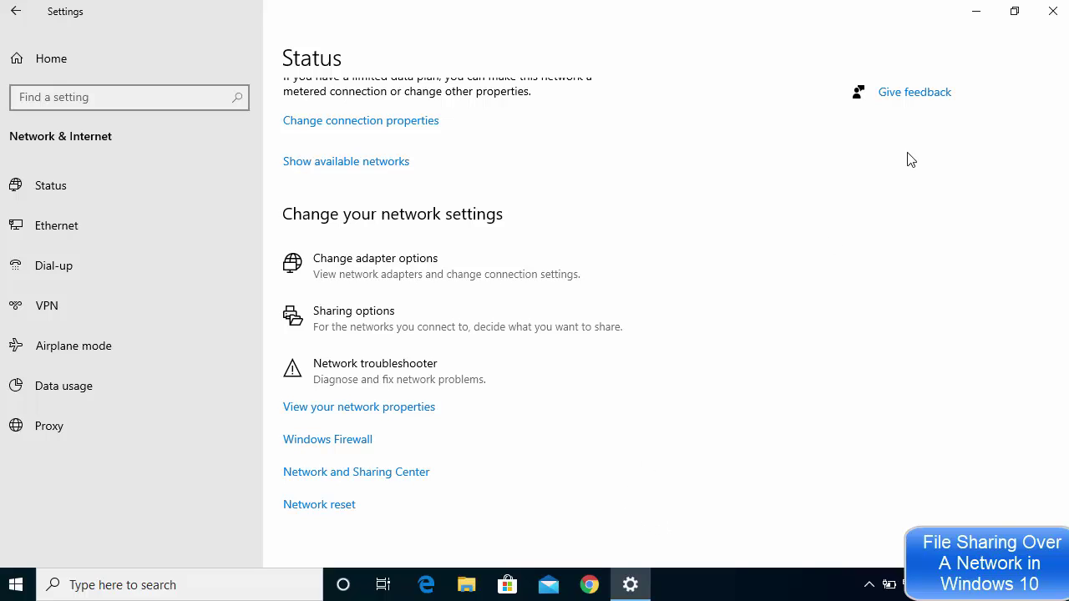
click(1053, 11)
Open File Explorer and go to the network location \\localhost.
click(466, 585)
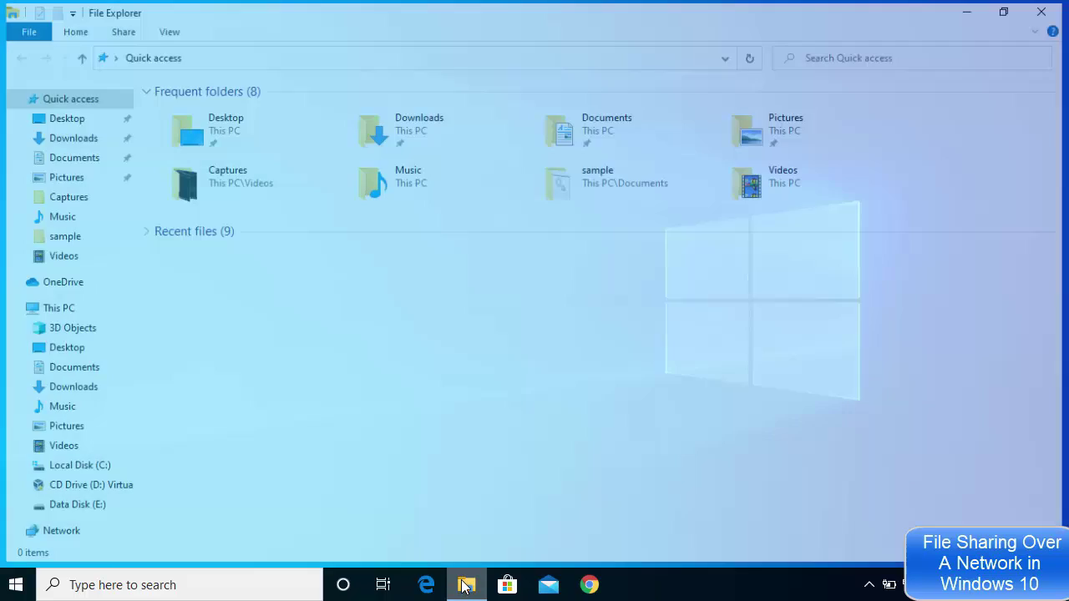
click(278, 55)
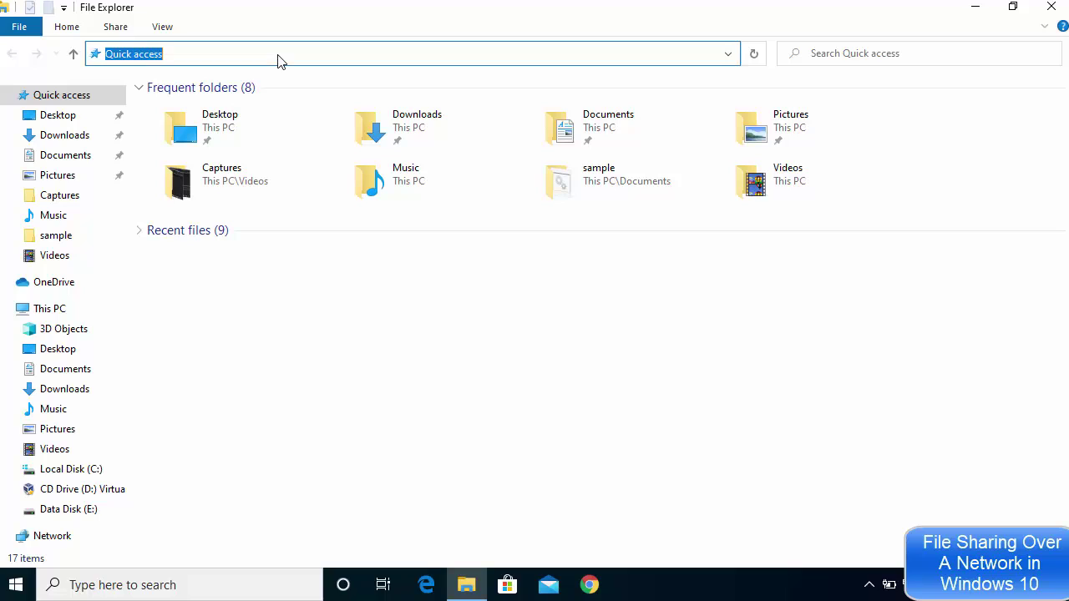
key(BackSpace)
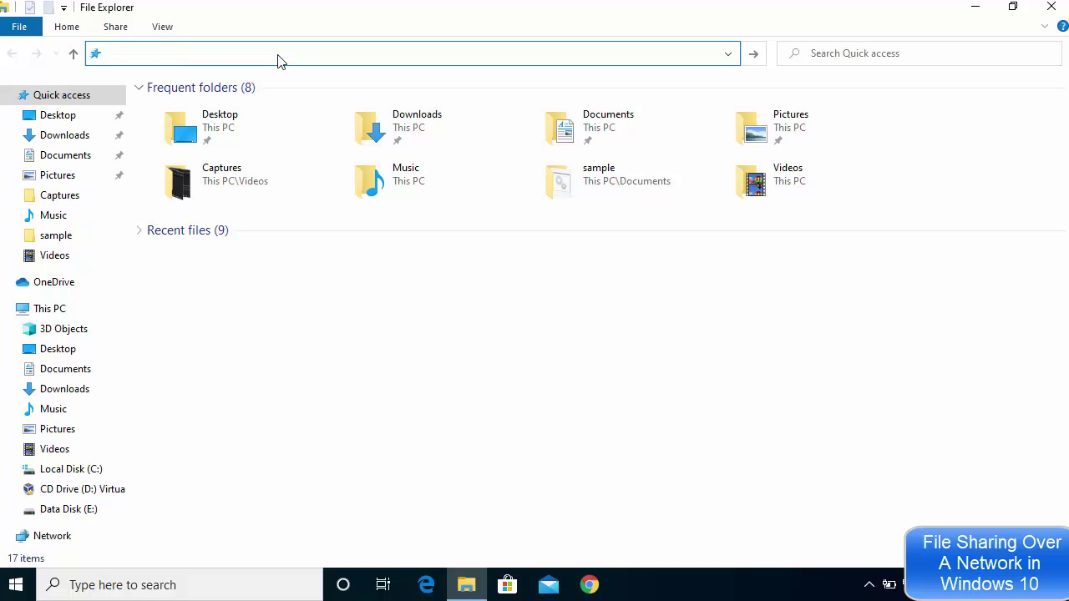
text(\\)
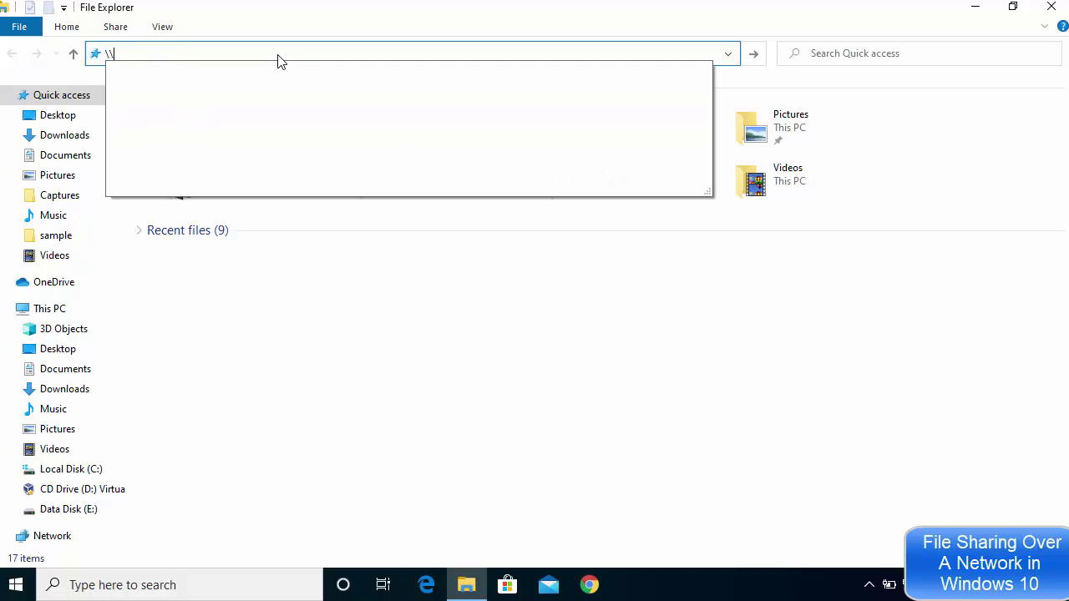
text(l)
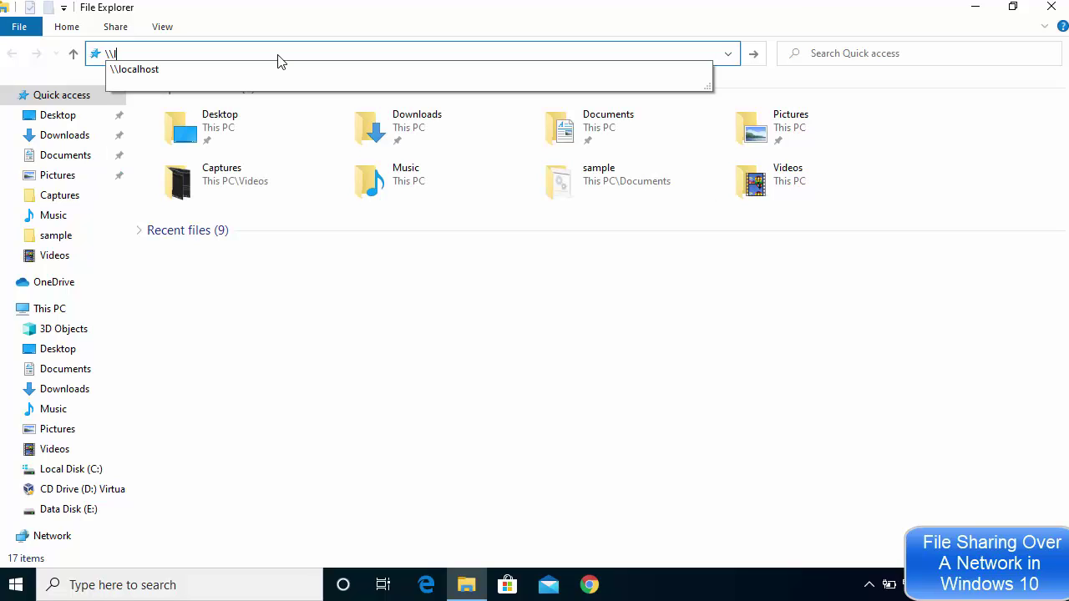
key(Down)
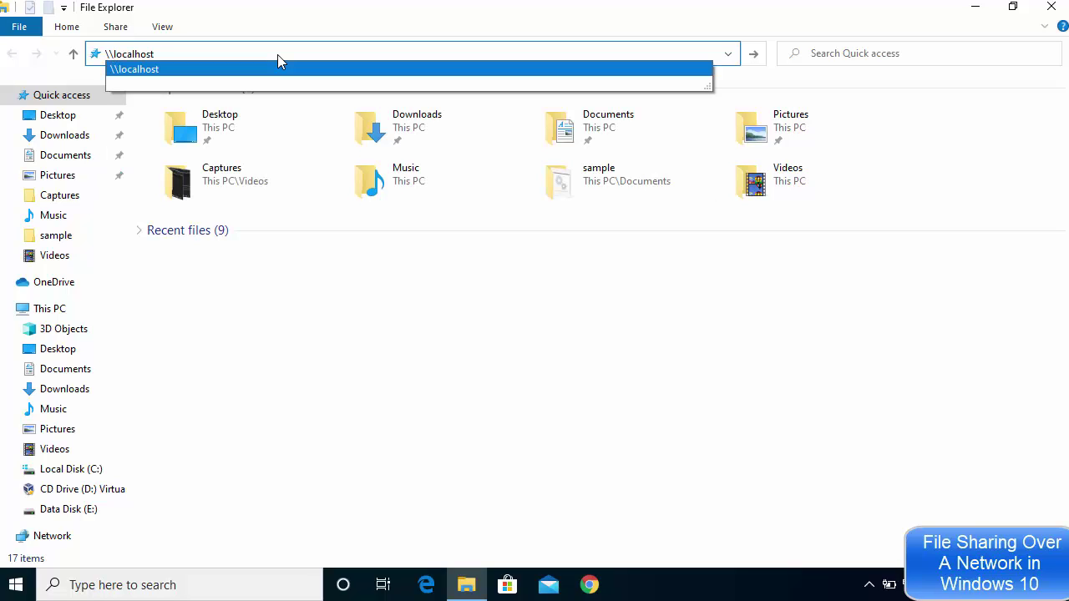
key(Return)
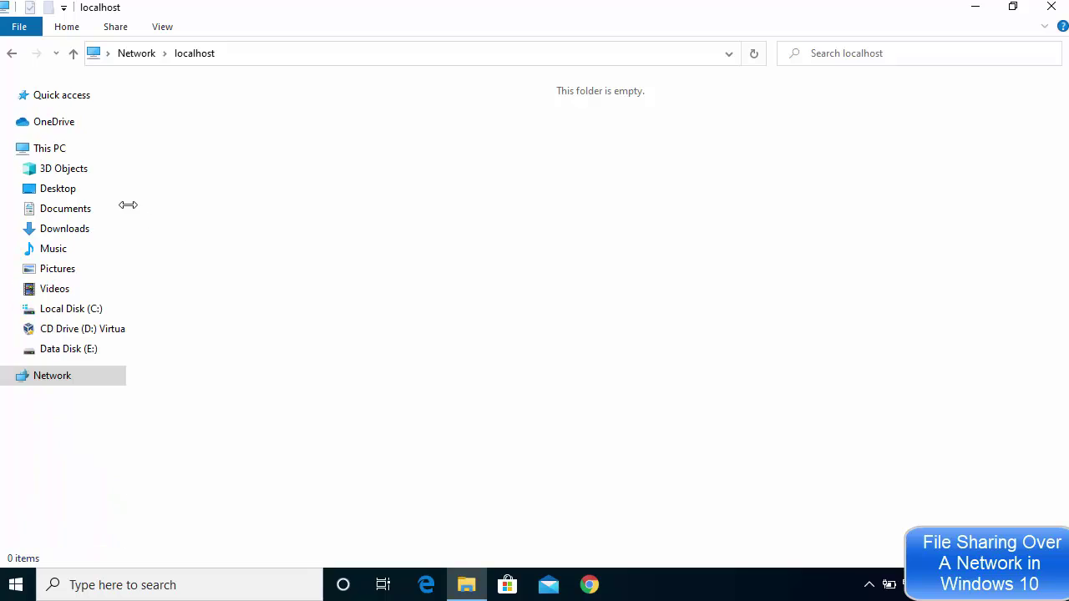
Widen the navigation pane, go to This PC and open the sharing properties of the Videos folder.
drag(126, 205, 241, 214)
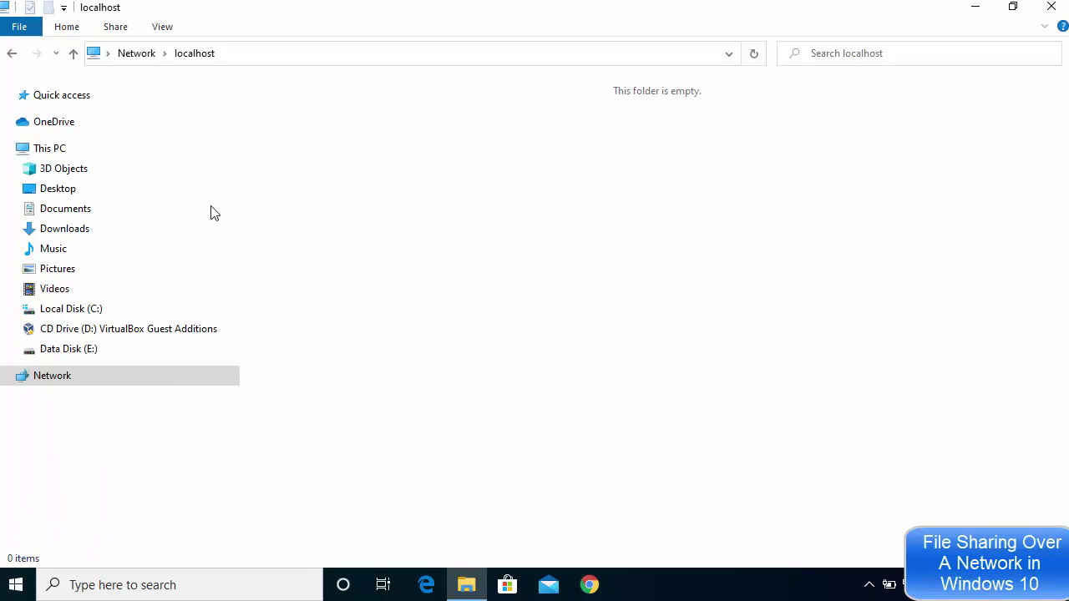
click(92, 158)
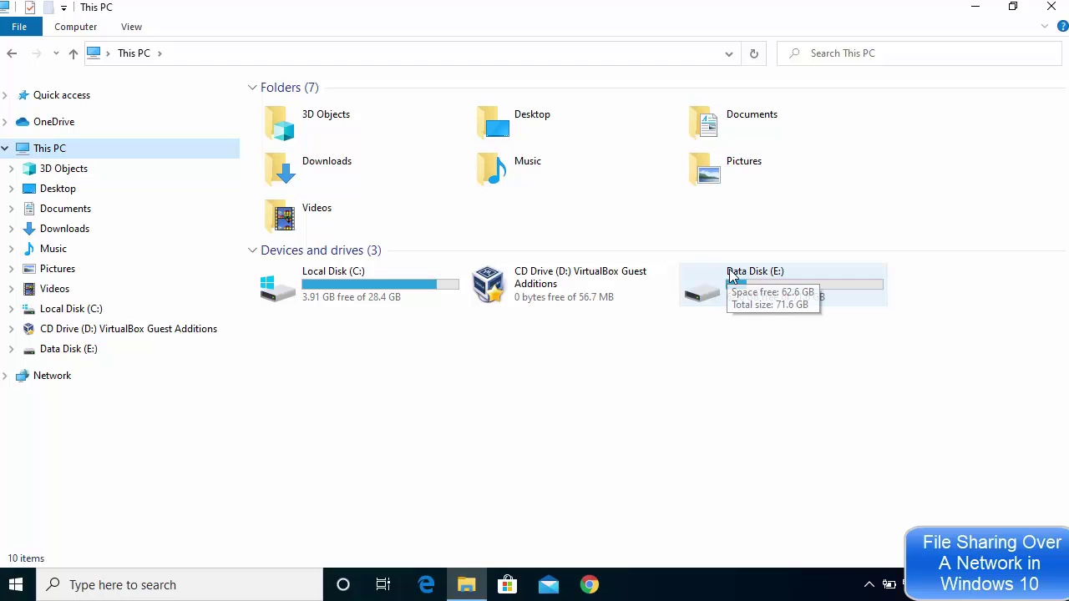
right_click(322, 215)
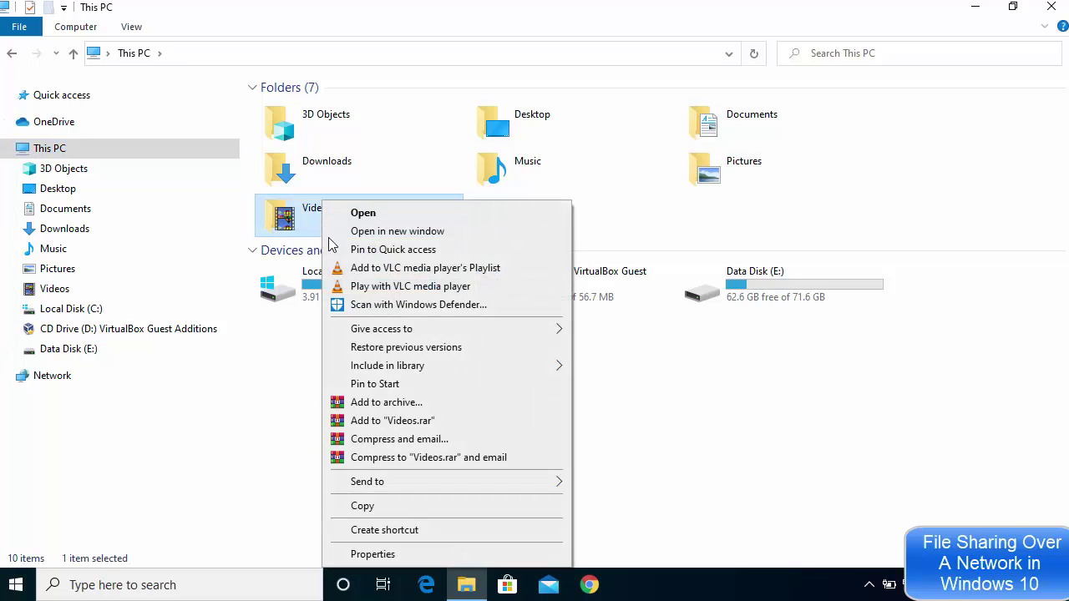
click(372, 555)
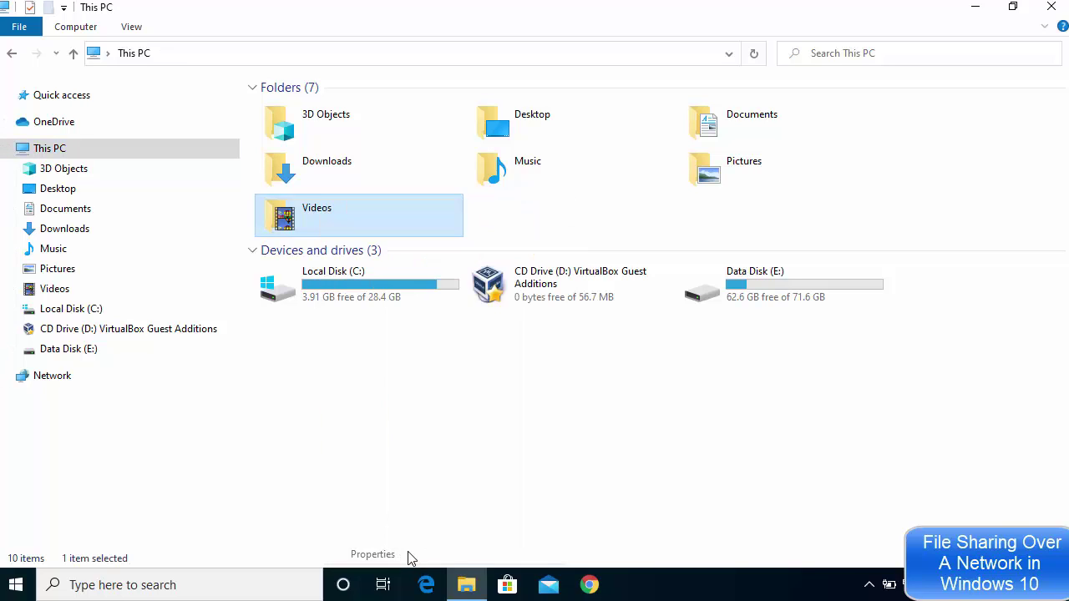
click(482, 207)
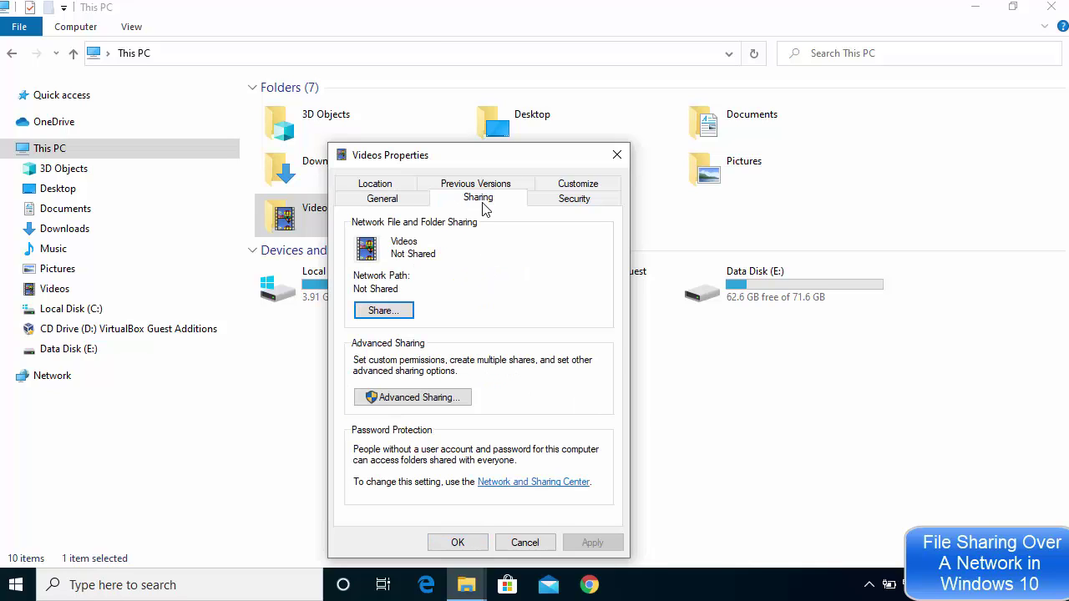
Share the Videos folder through Advanced Sharing under the share name Videos, apply it and close the folder's properties.
click(406, 404)
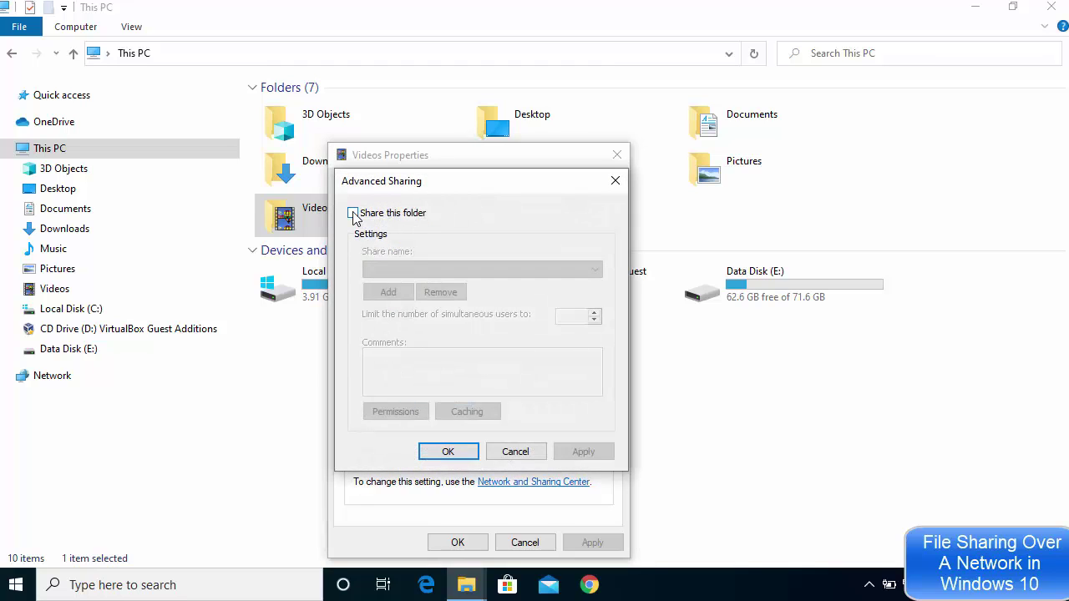
click(354, 214)
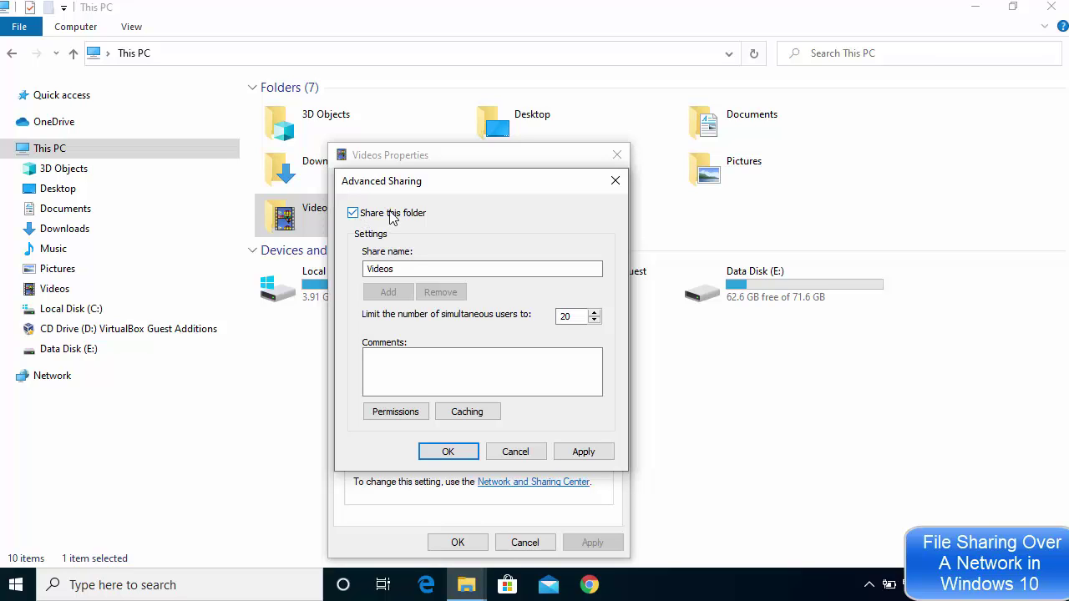
click(583, 451)
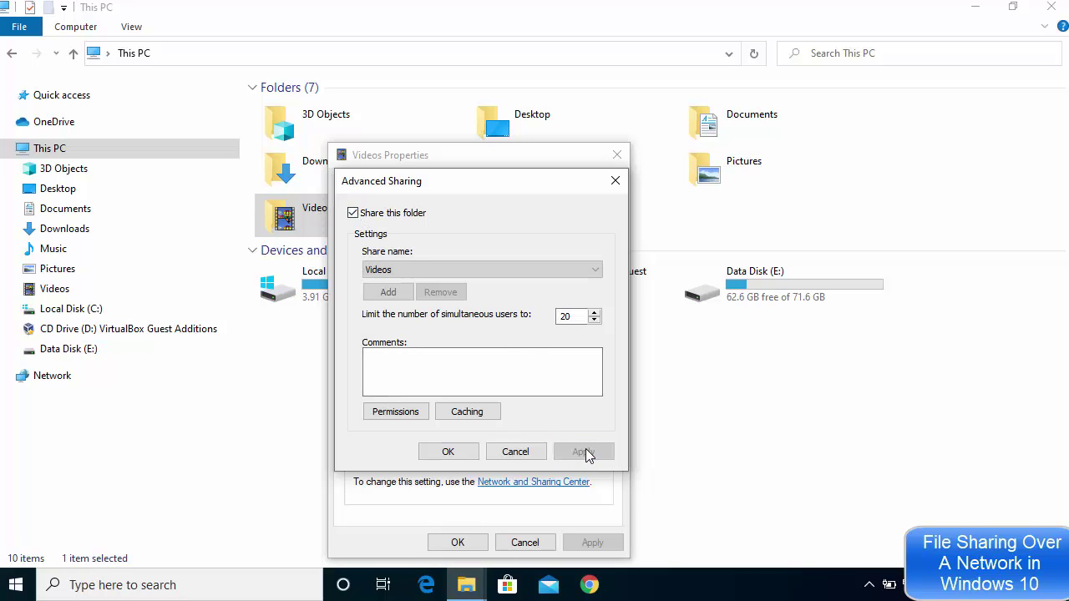
click(448, 452)
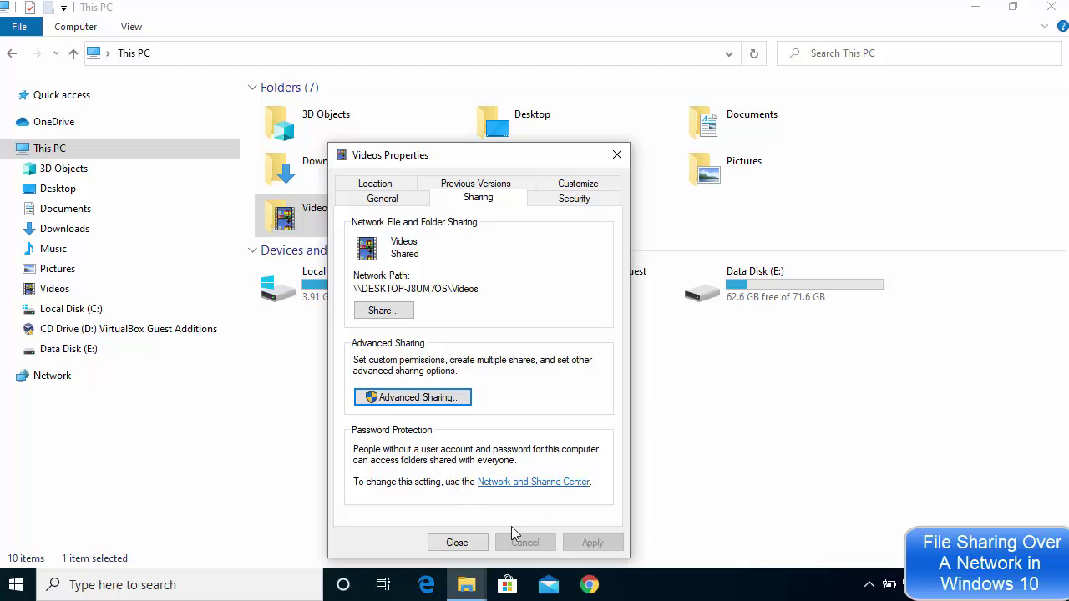
click(481, 548)
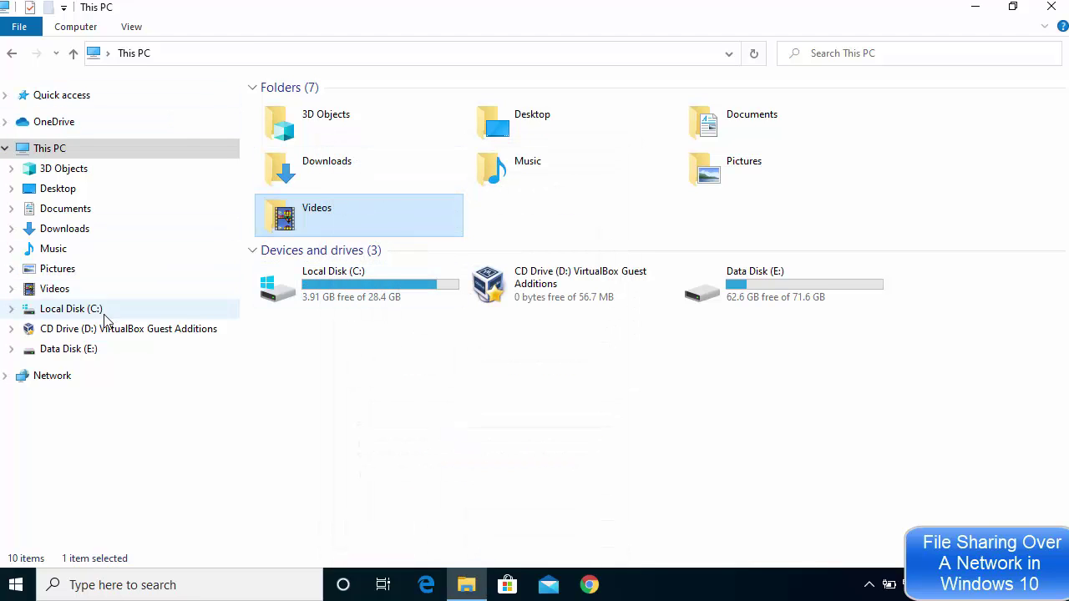
Go to \\localhost, look inside the shared Videos folder and return to the localhost shares.
click(189, 58)
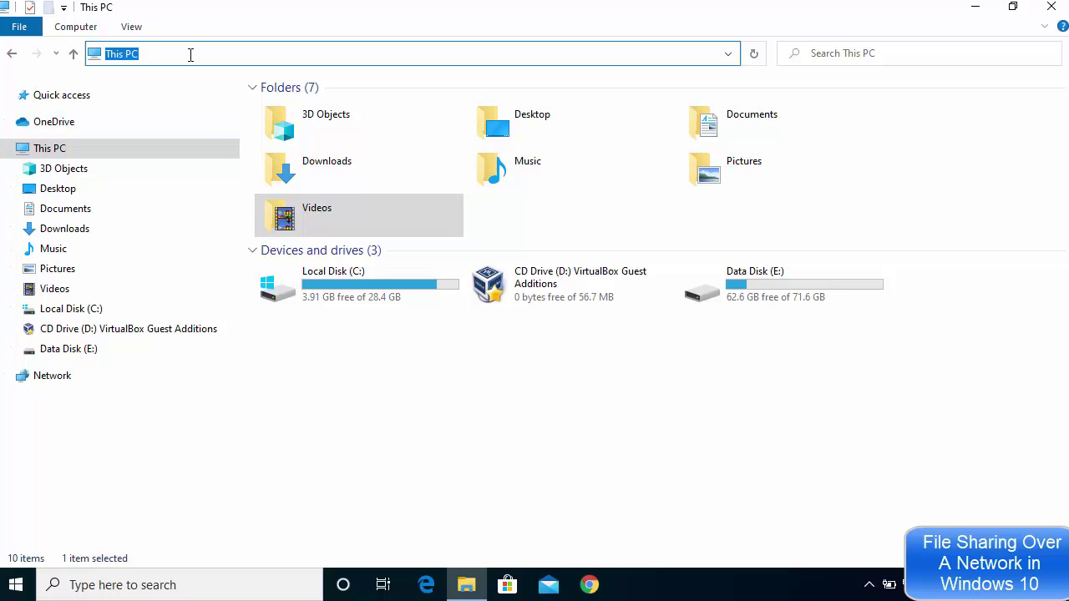
text(\)
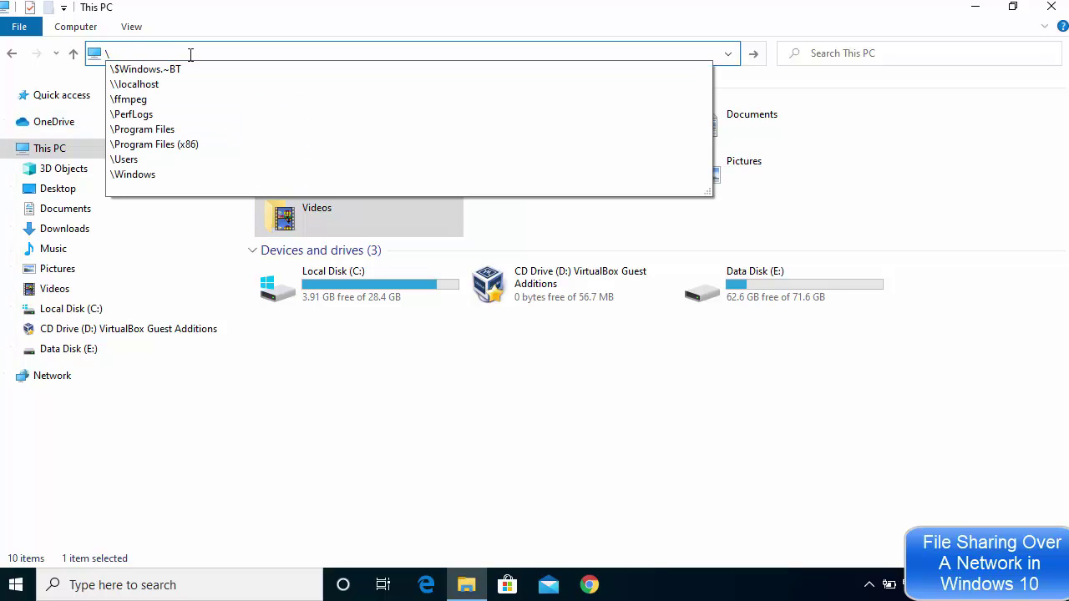
key(Down)
key(Down)
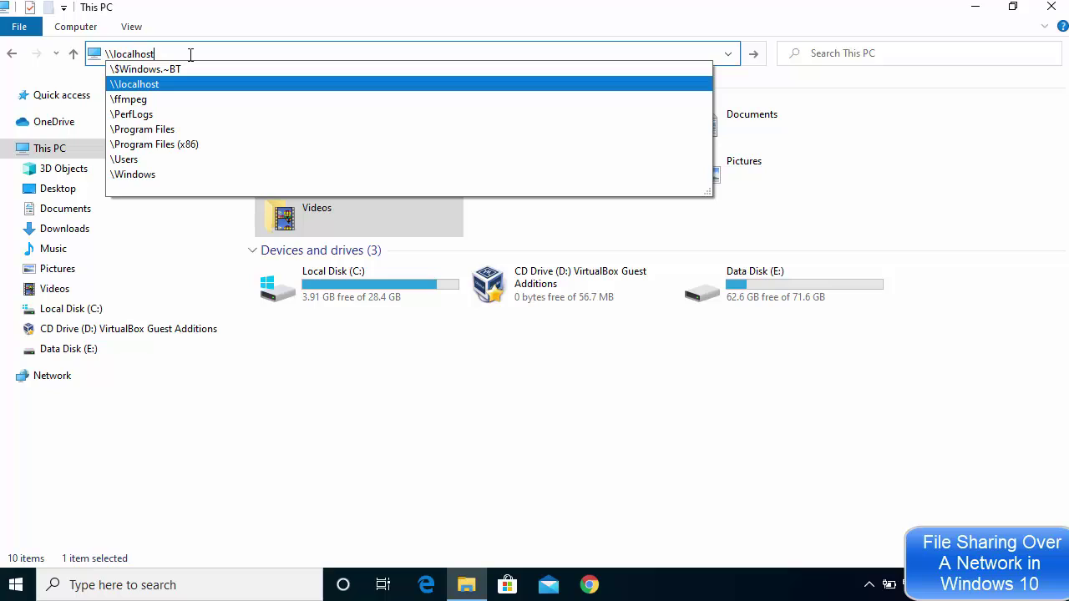
key(Return)
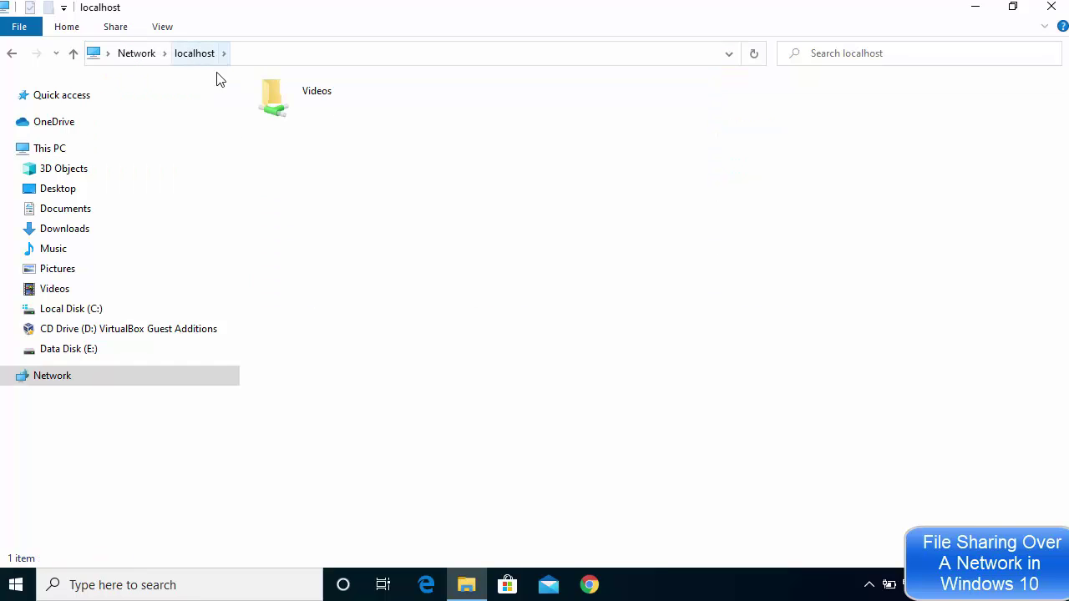
double_click(333, 106)
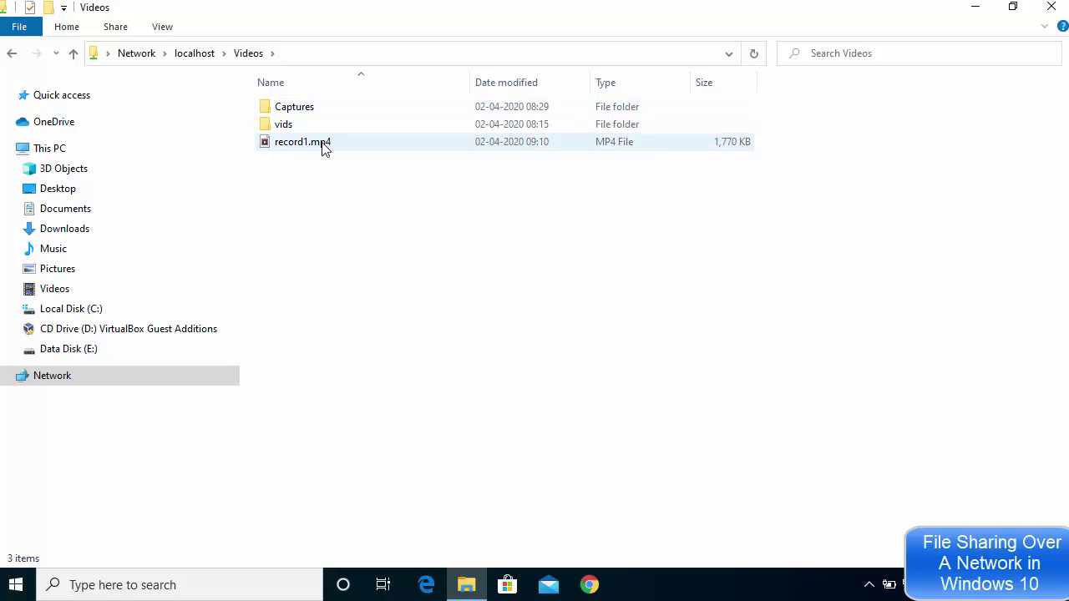
click(13, 53)
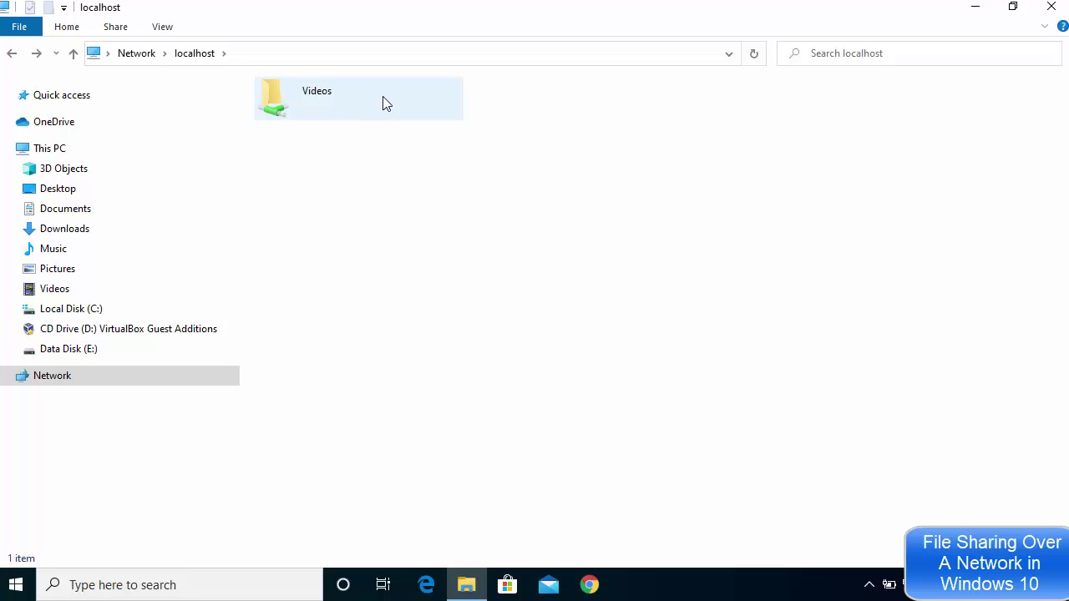
Expand Network, view its devices and open the computer DESKTOP-J8UM7OS to check its shared folders.
click(5, 377)
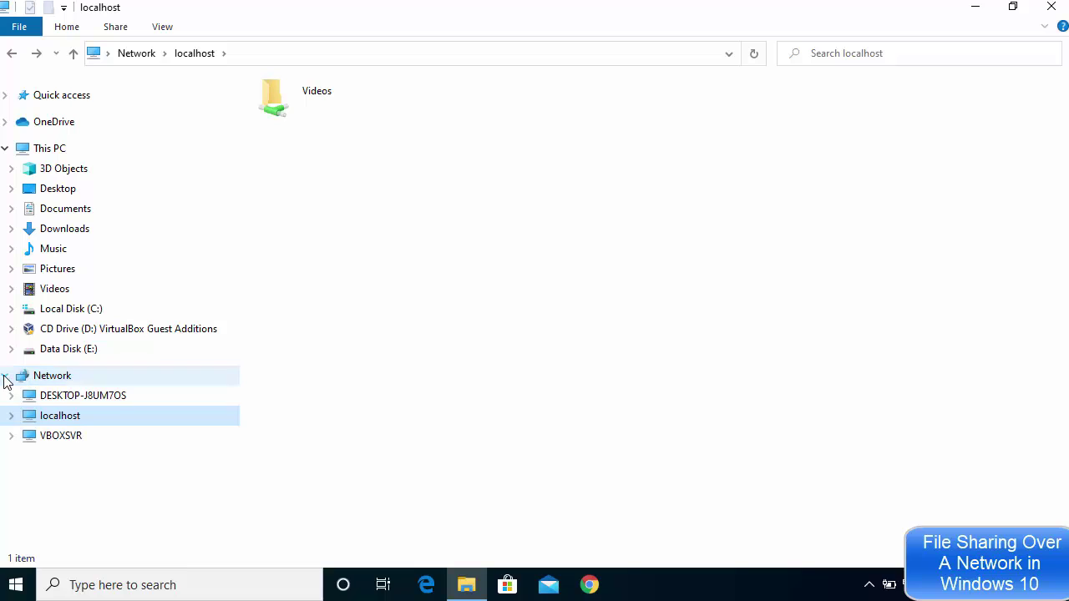
click(58, 377)
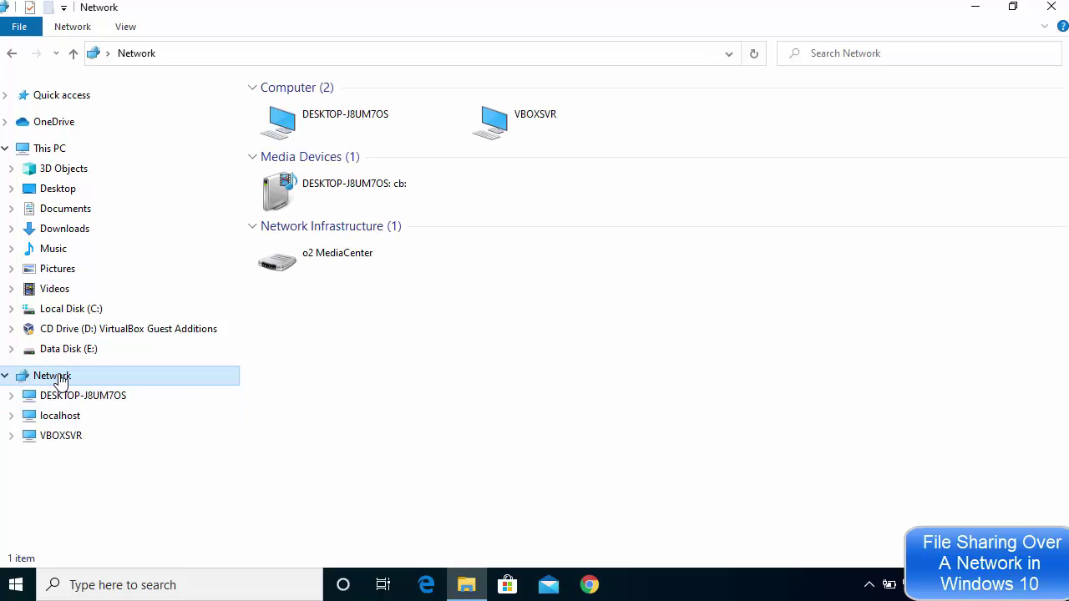
double_click(341, 125)
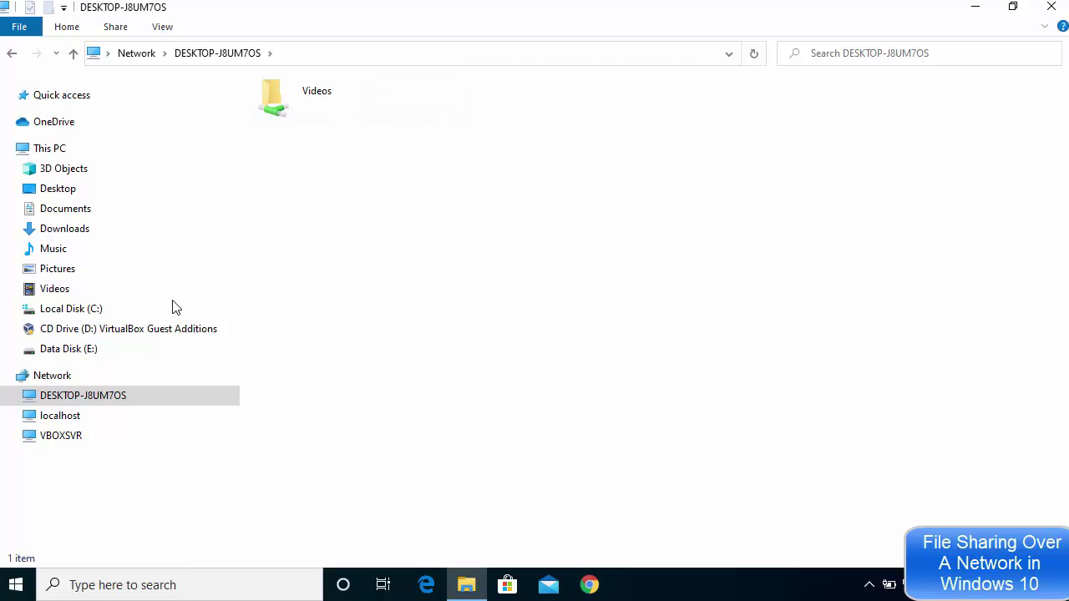
Return to This PC and open Local Disk (C:).
click(67, 157)
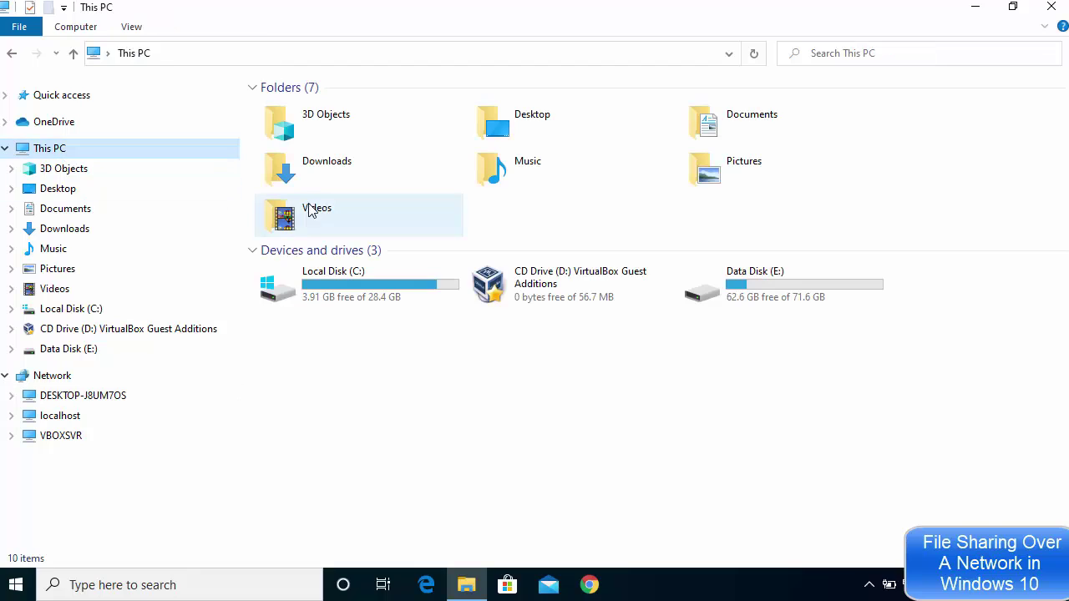
click(364, 275)
double_click(364, 276)
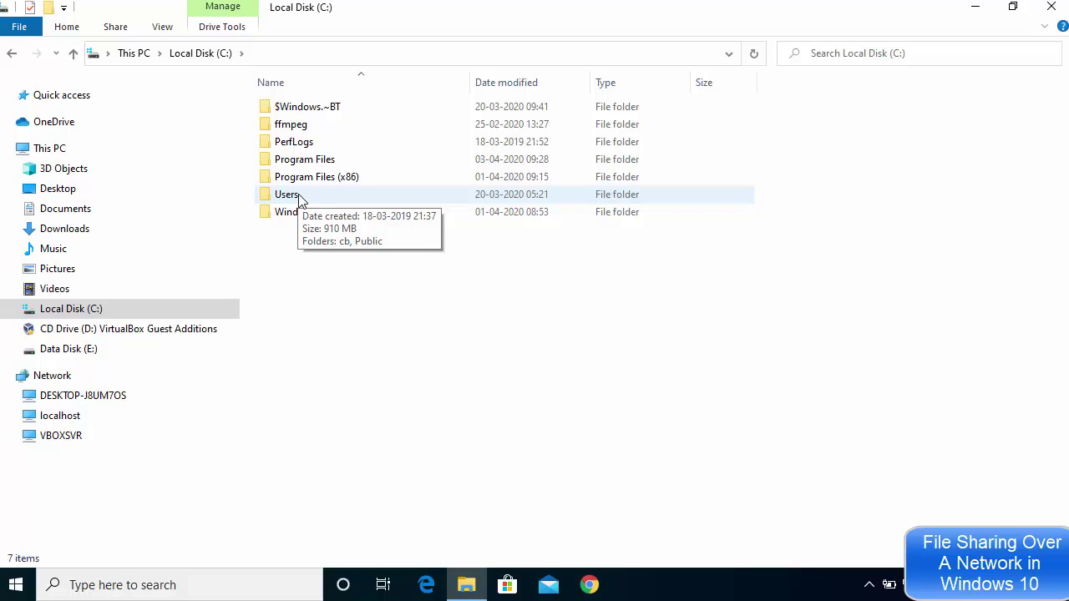
right_click(300, 201)
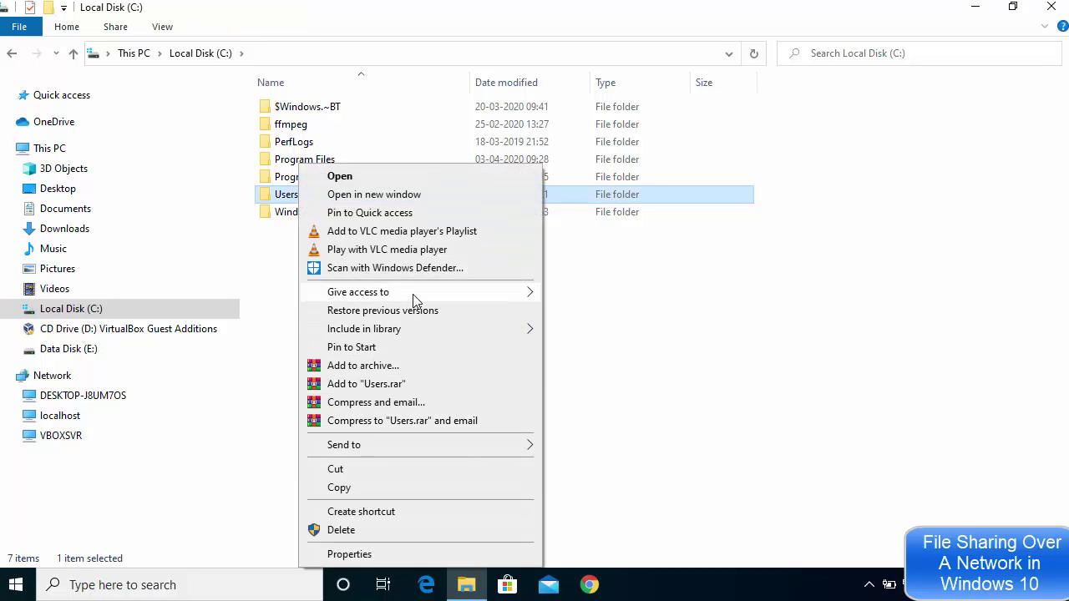
mouse_move(366, 296)
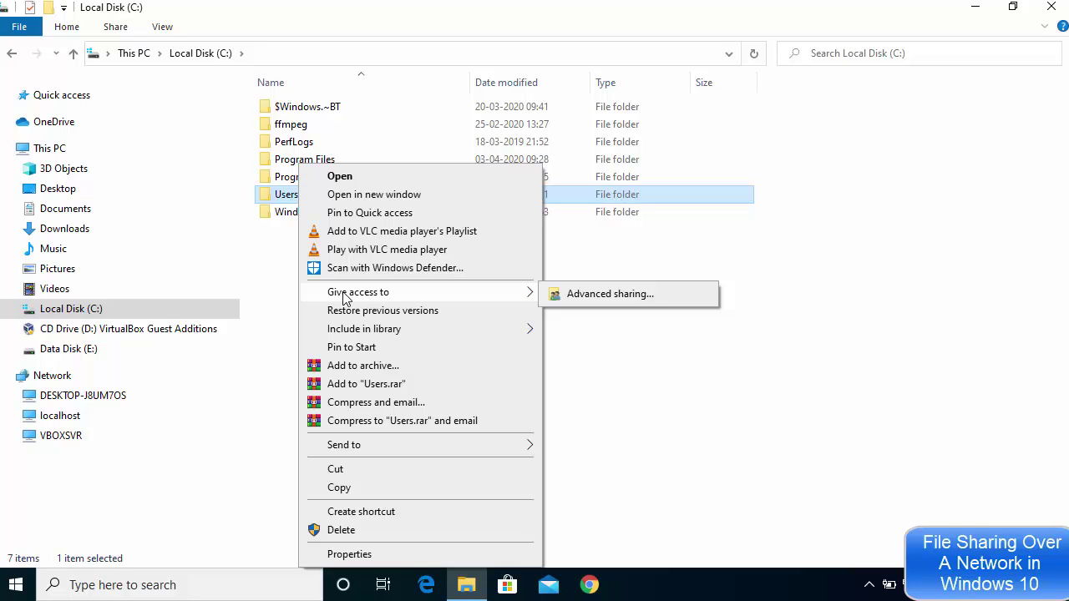
click(607, 297)
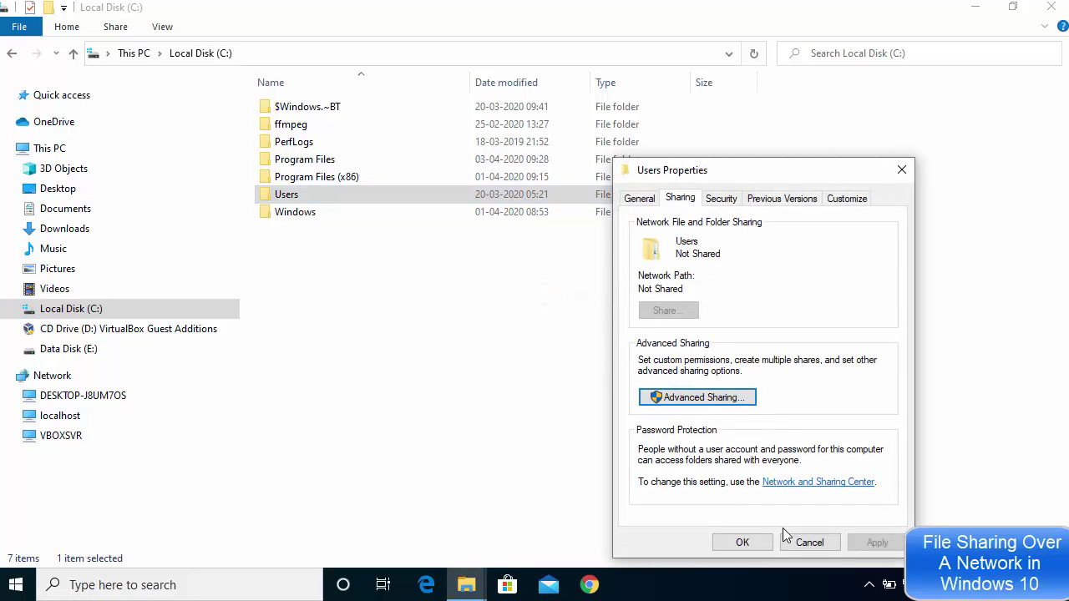
click(806, 542)
Share the Users folder on Local Disk (C:) through Advanced Sharing under the share name Users, then close its properties.
right_click(321, 199)
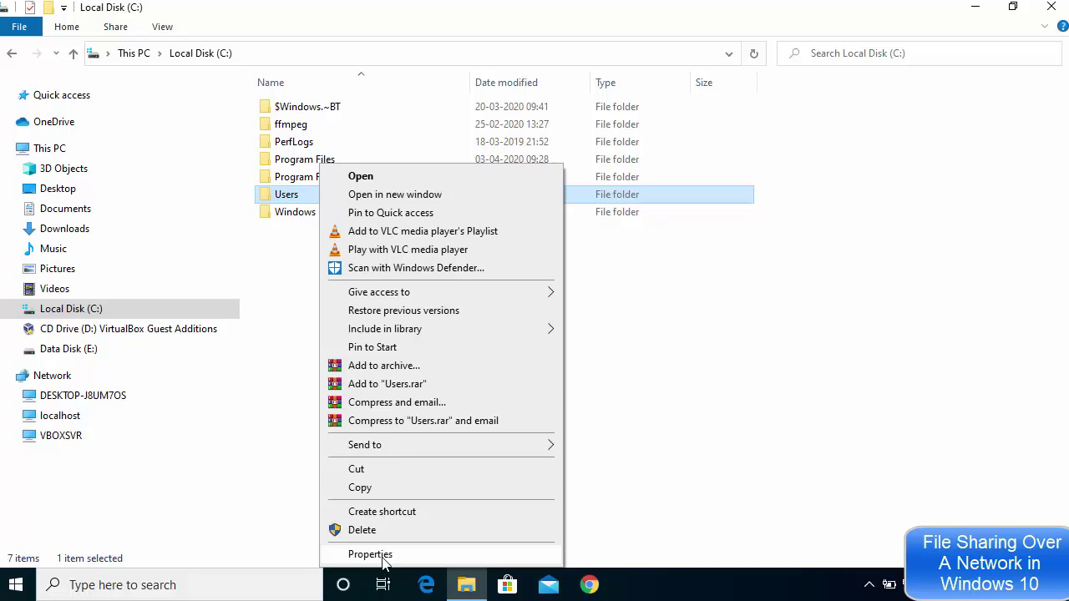
click(383, 556)
click(406, 200)
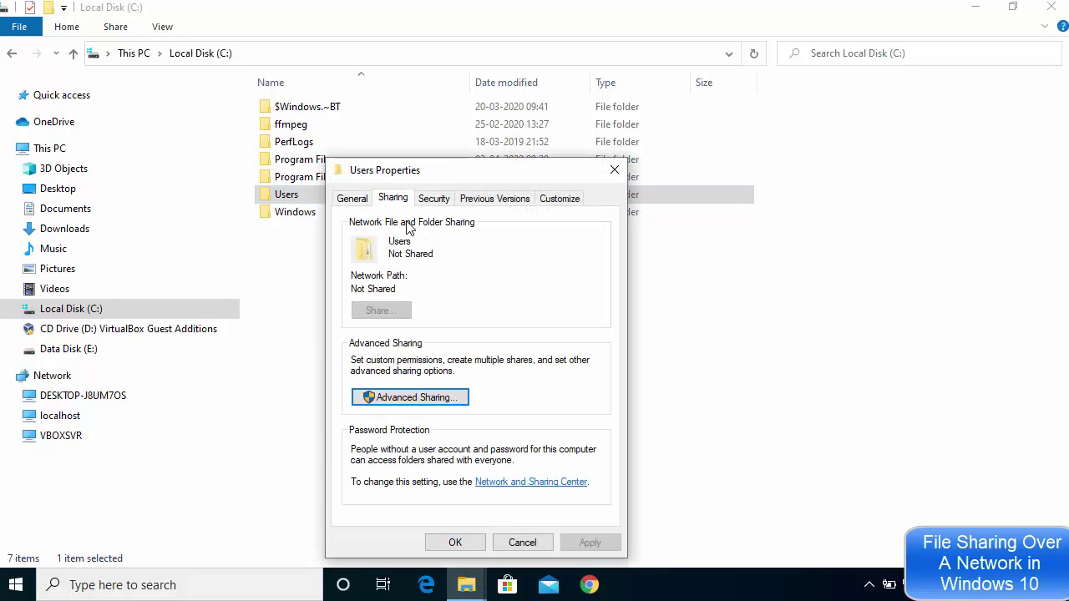
click(409, 399)
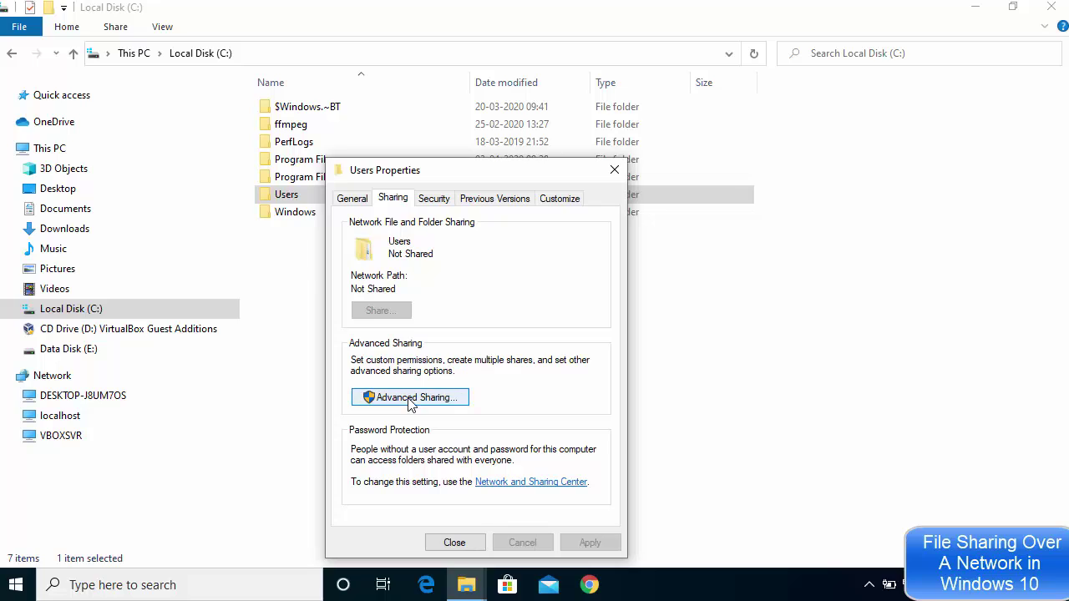
click(409, 399)
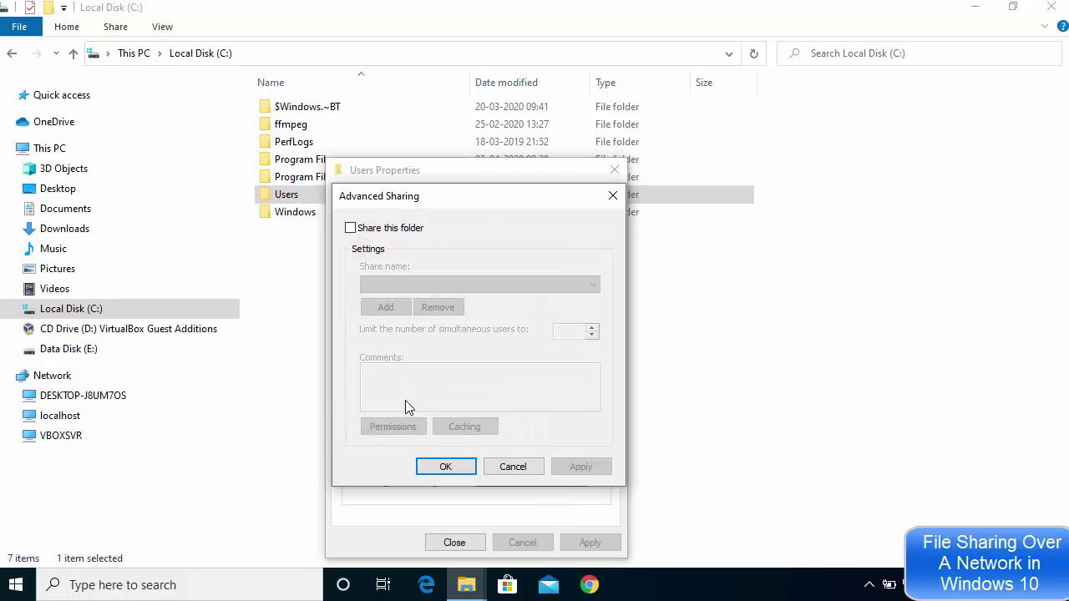
click(350, 230)
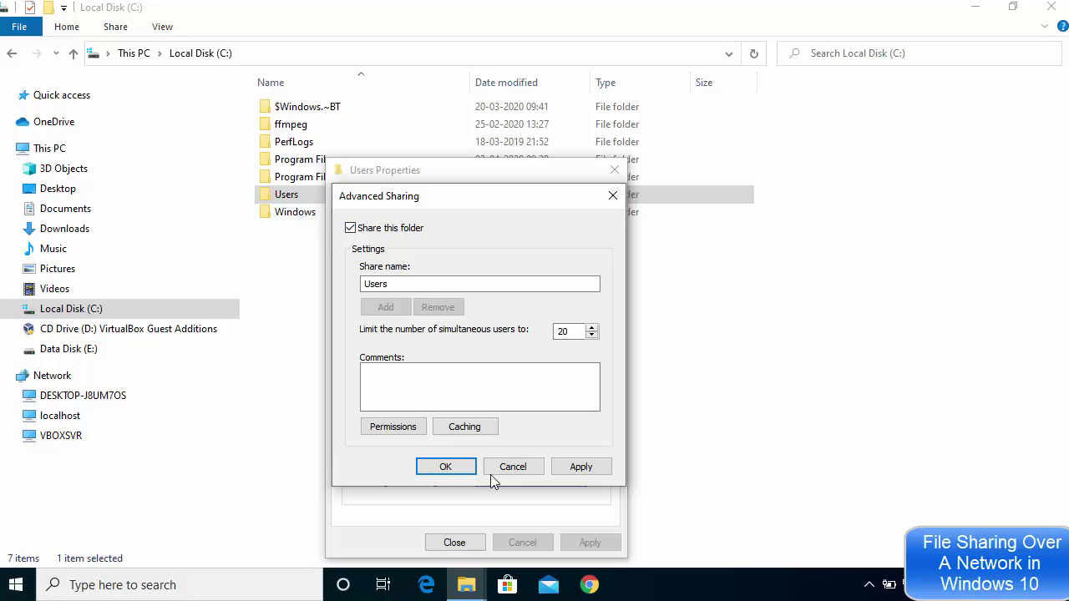
click(594, 468)
click(464, 472)
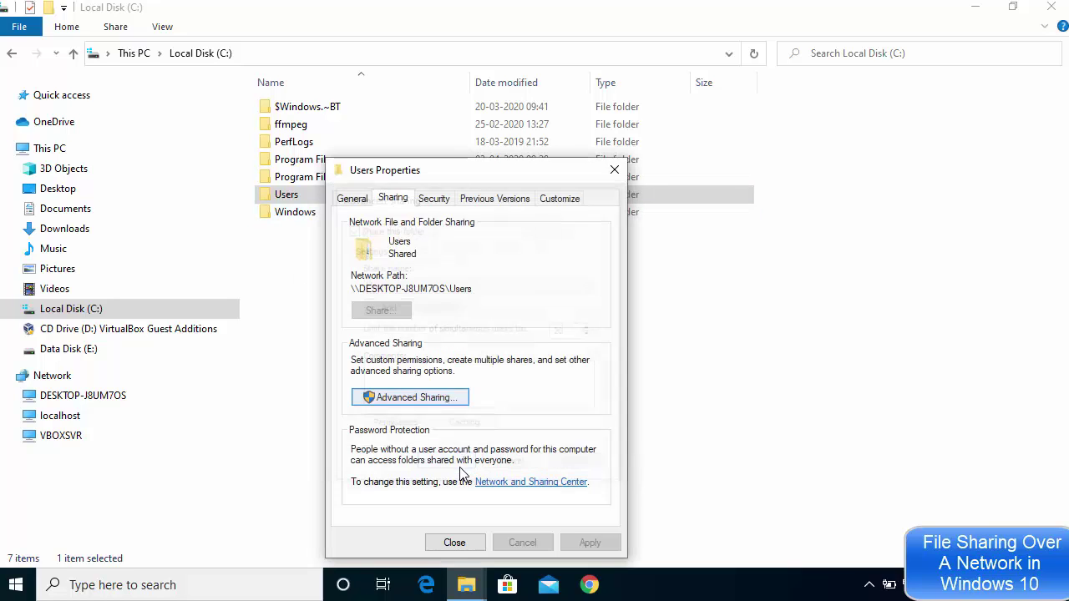
click(456, 543)
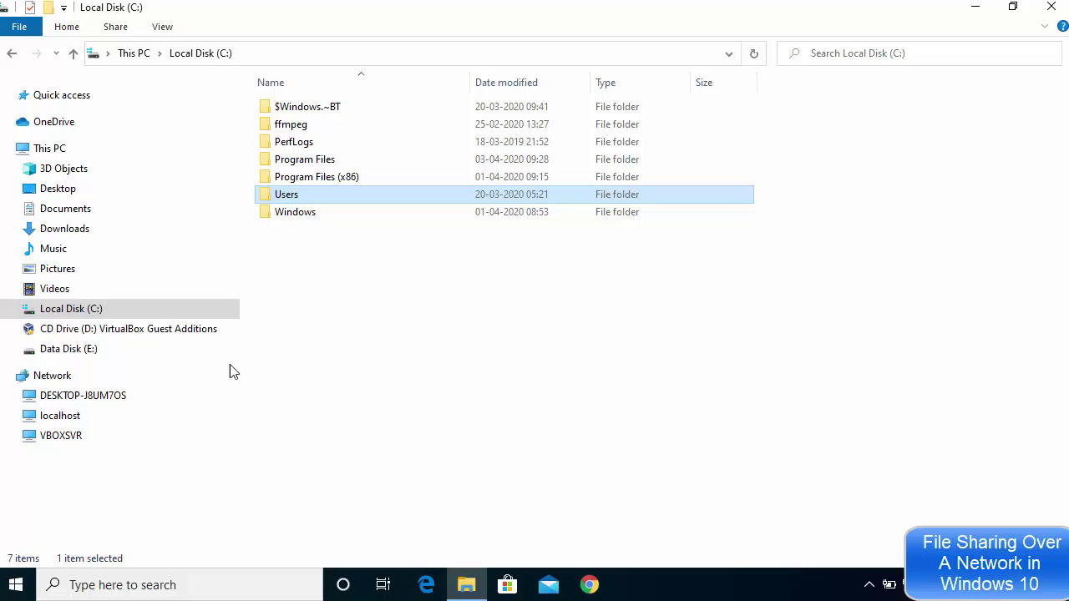
Open localhost under Network and check its shared folders and network path.
click(106, 423)
click(236, 54)
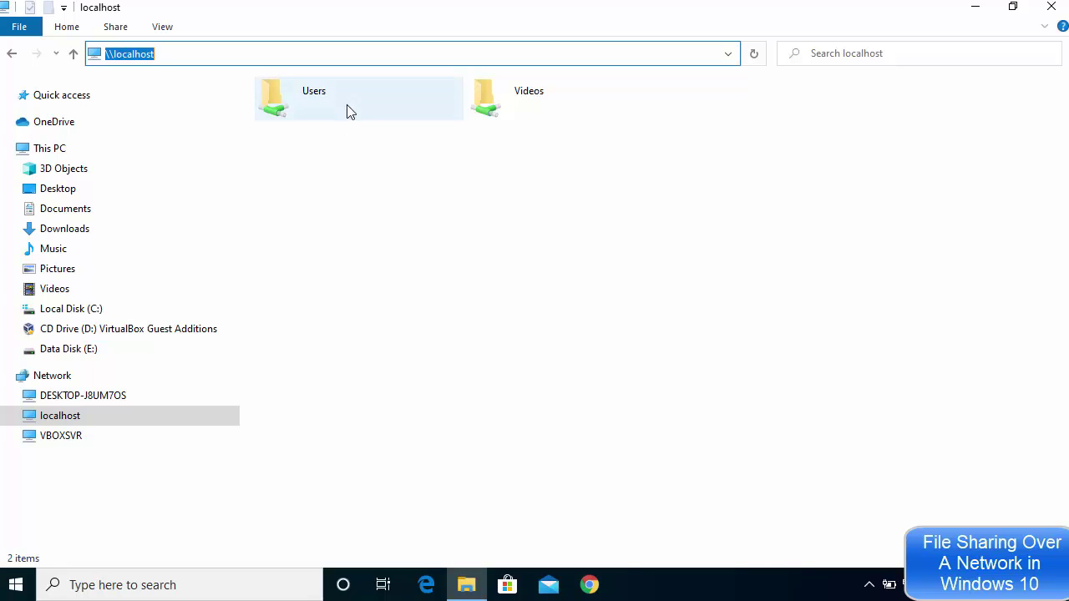
click(441, 270)
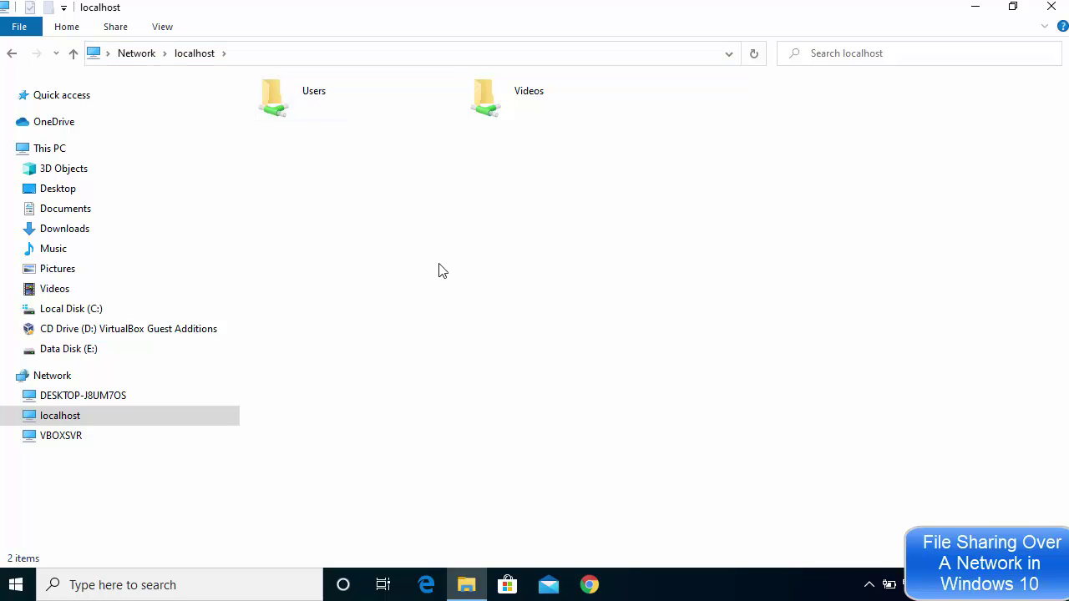
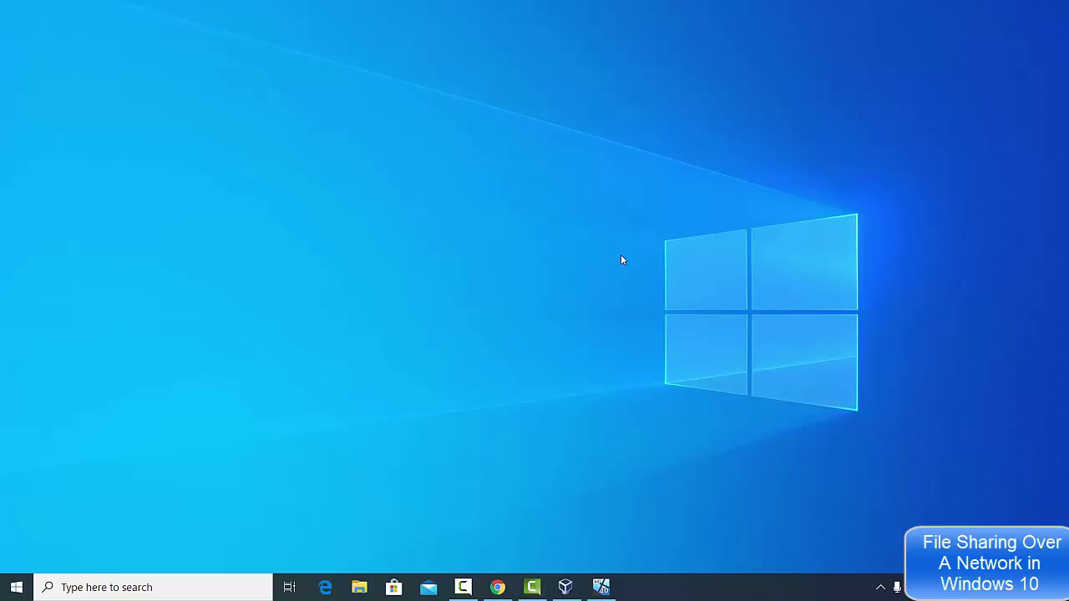
Open File Explorer on the second computer and open DESKTOP-J8UM7OS under Network to access its shared folders.
click(359, 589)
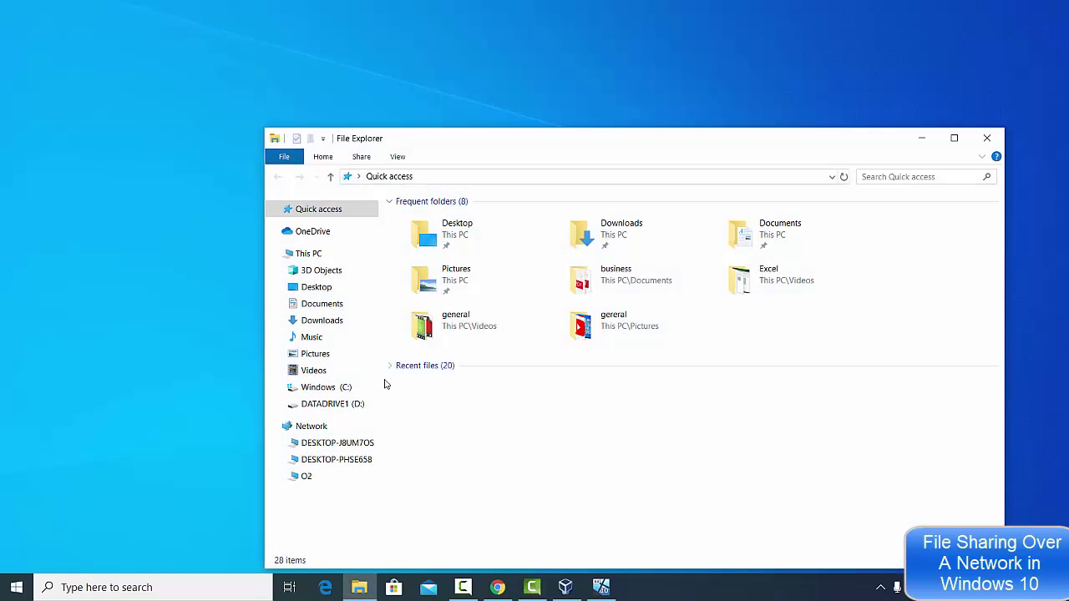
click(274, 427)
click(321, 429)
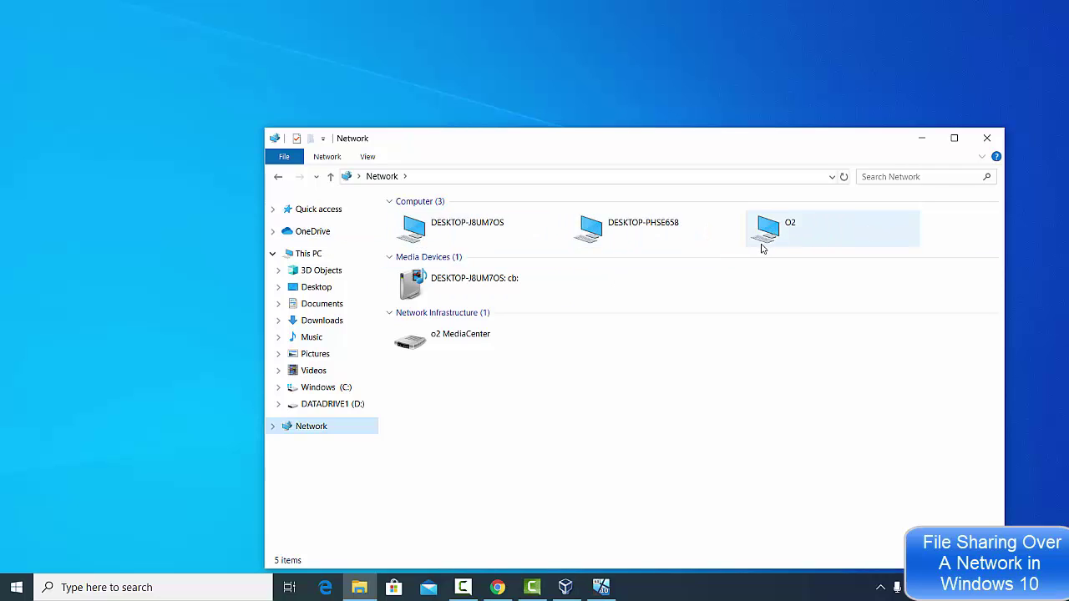
double_click(465, 231)
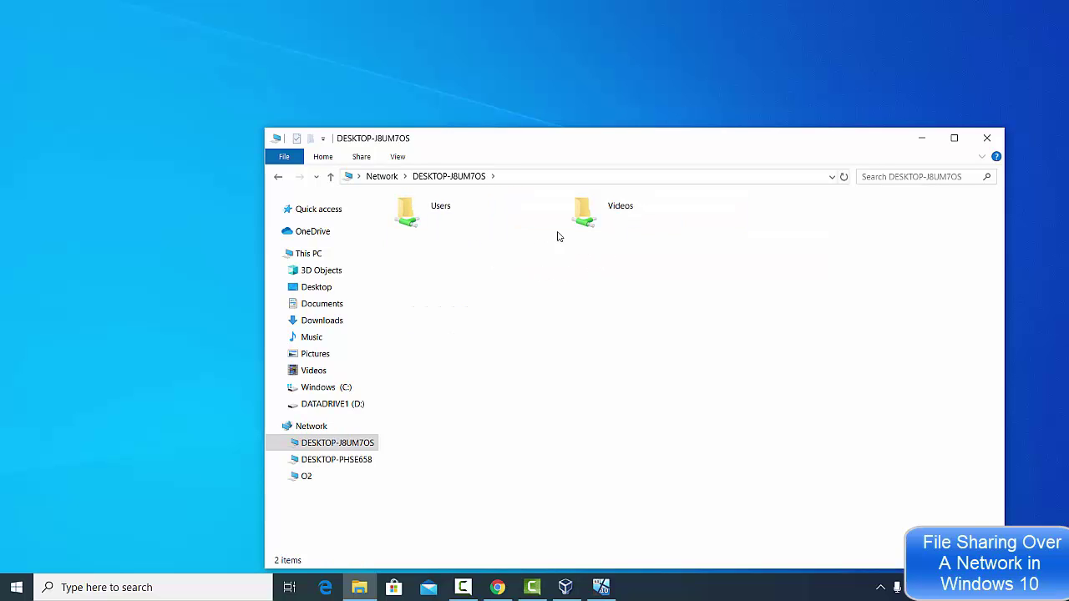
Open the shared Videos folder and play record1.mp4 from it, then close the video player.
double_click(623, 215)
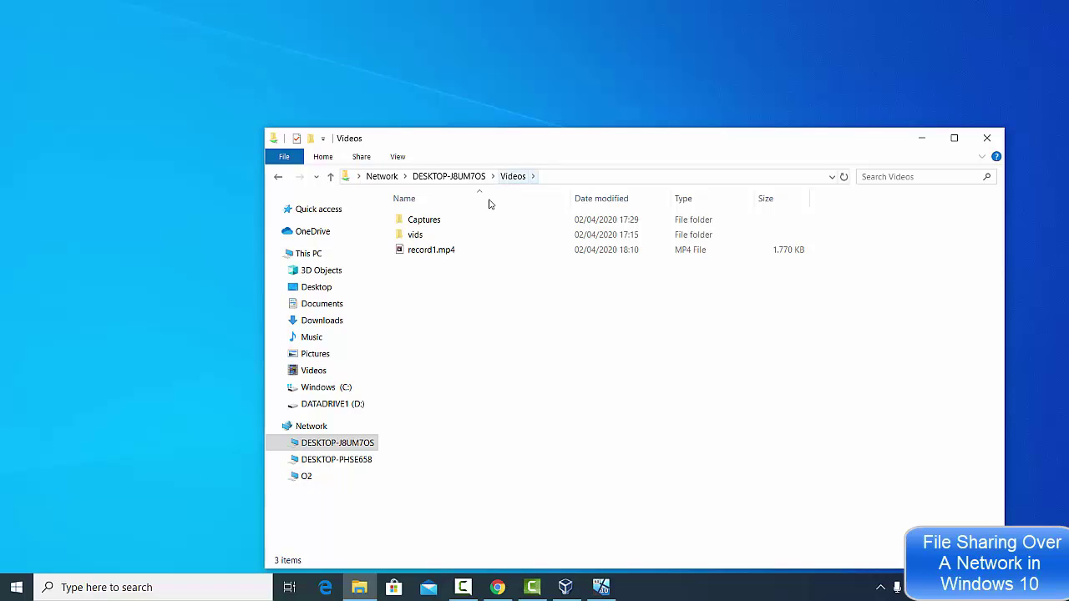
double_click(440, 251)
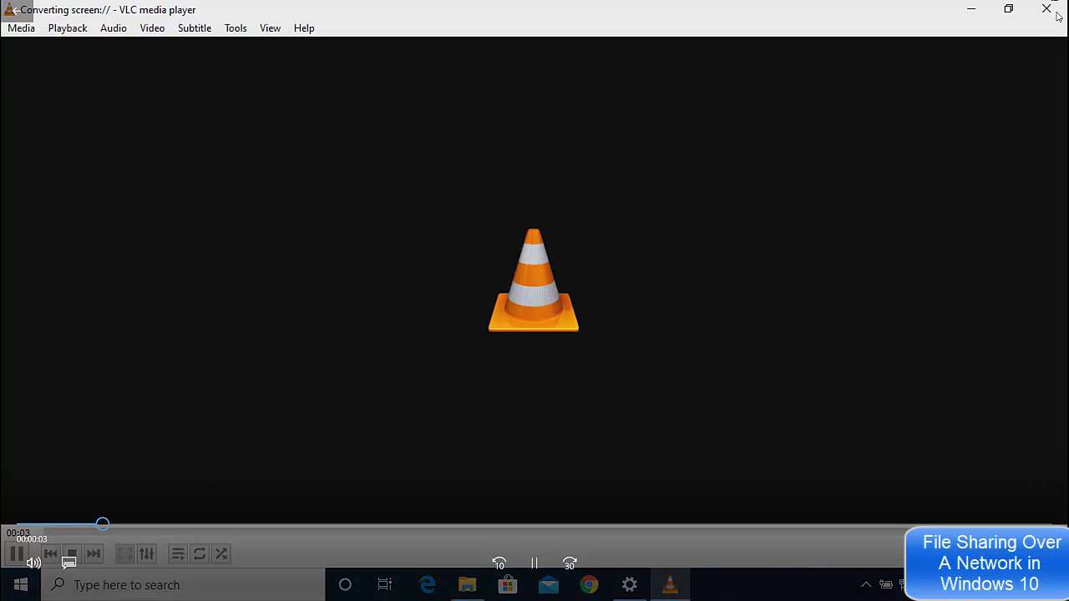
key(Escape)
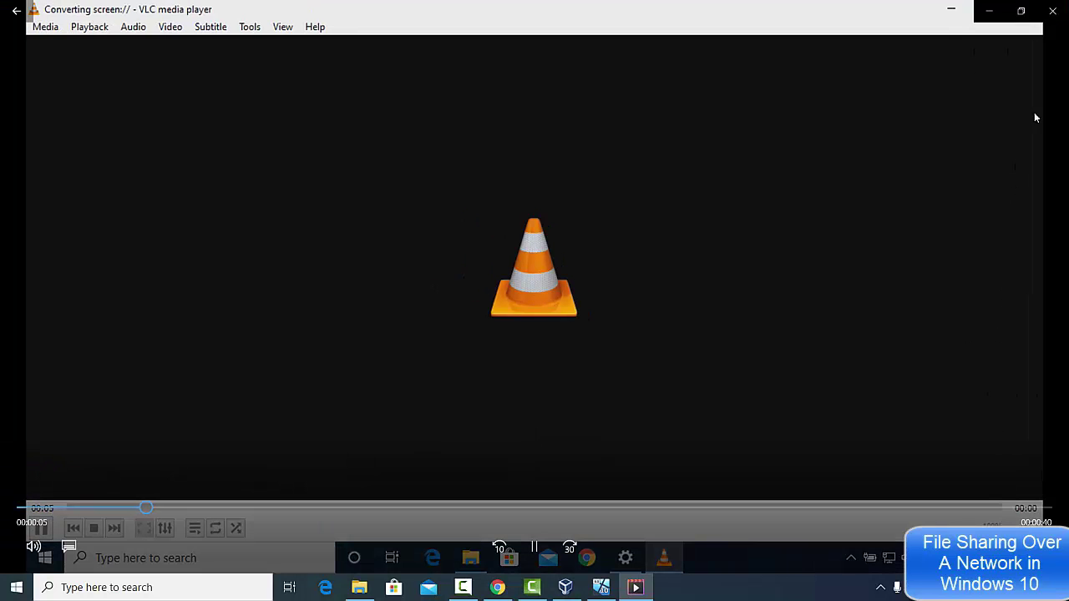
click(1050, 6)
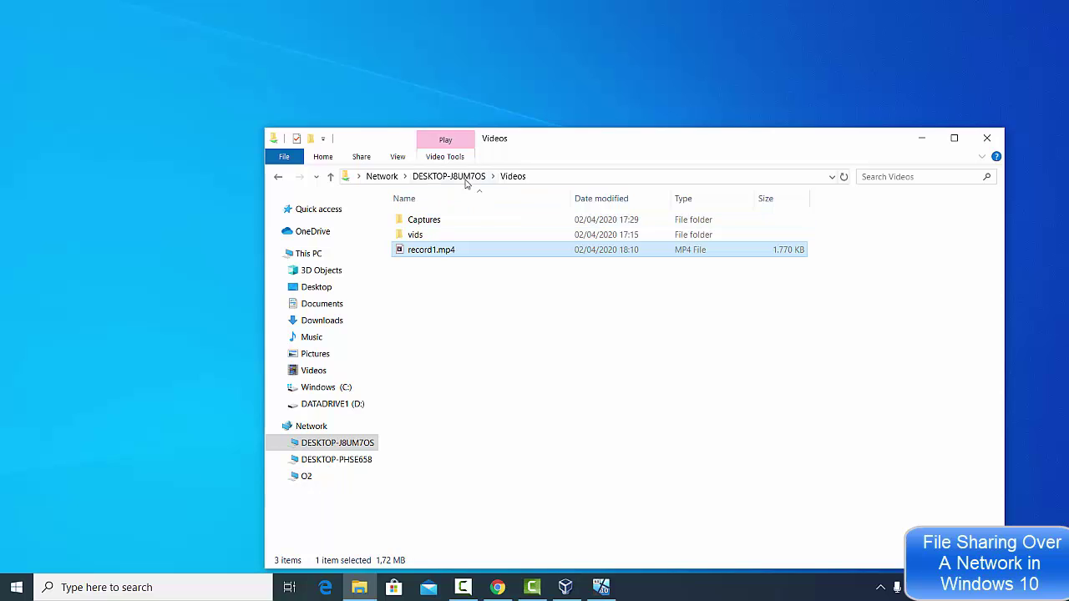
Go back to DESKTOP-J8UM7OS, check the contents of its shared Users folder, and return to the list of shares.
click(445, 177)
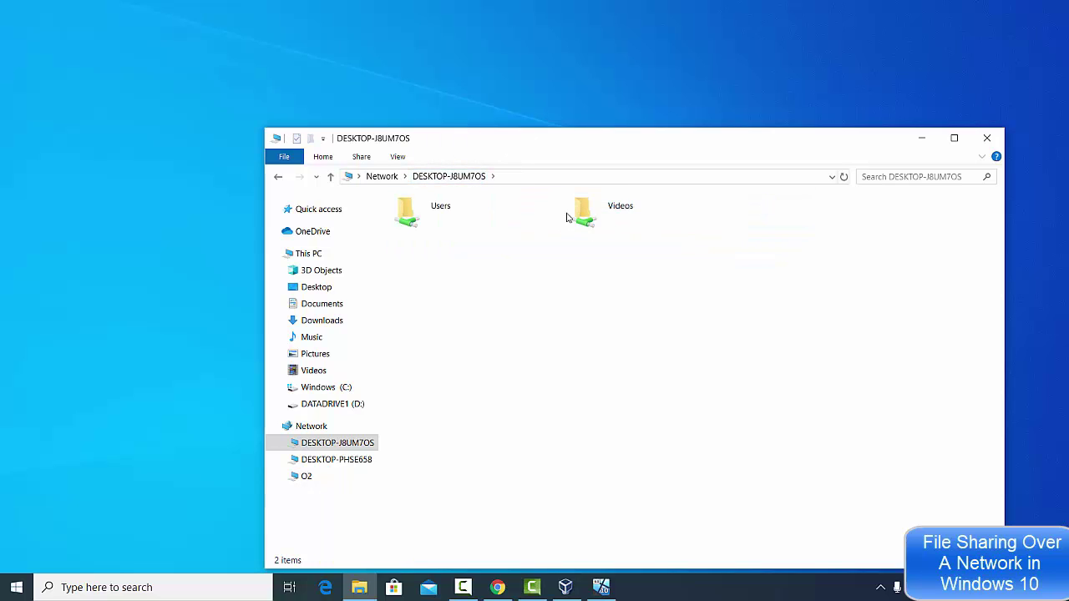
double_click(447, 218)
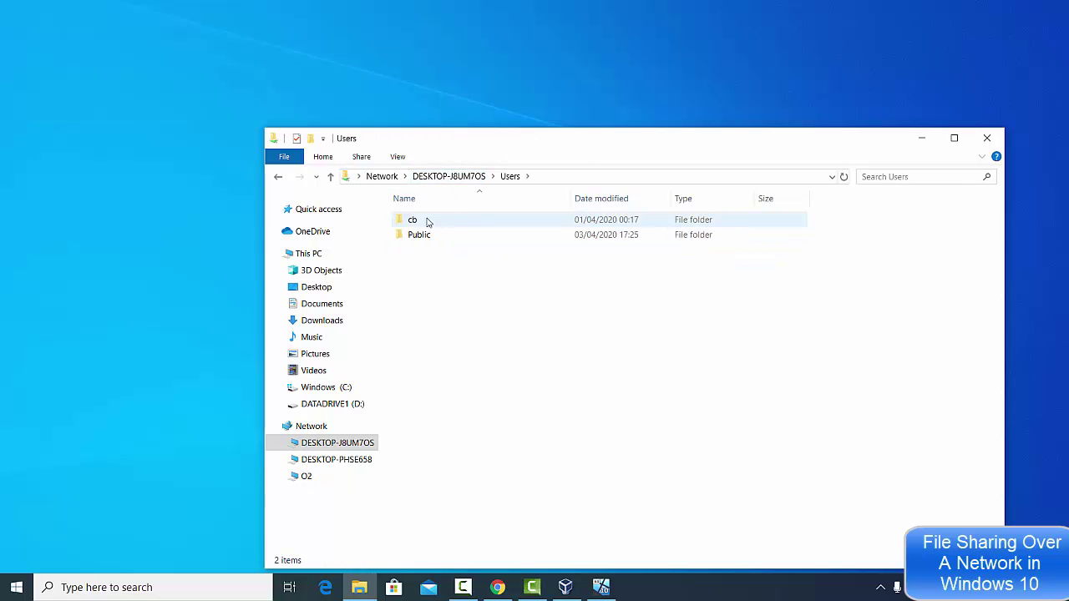
click(466, 178)
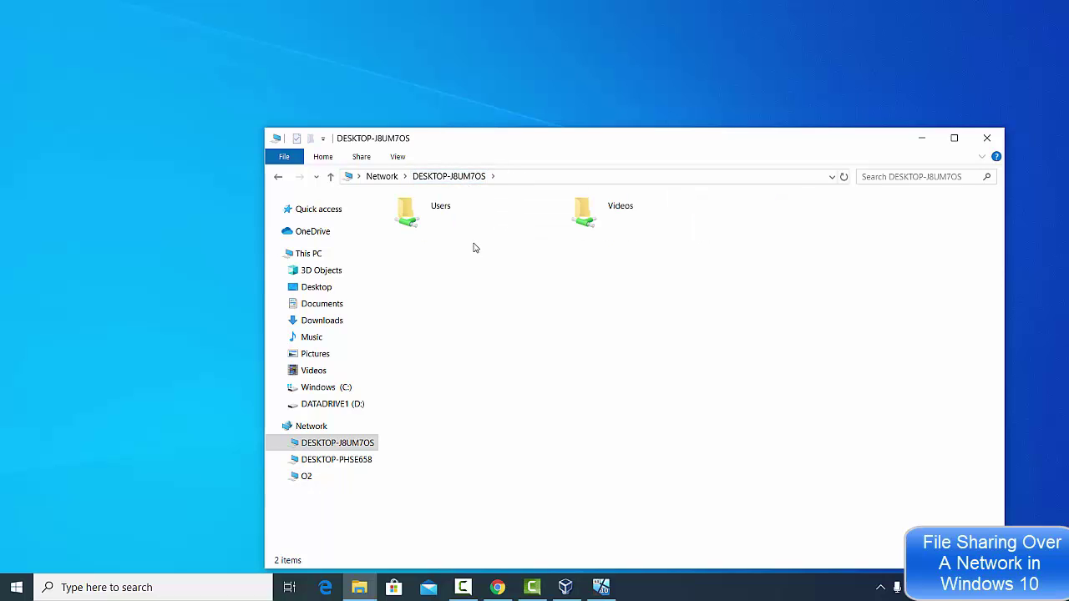